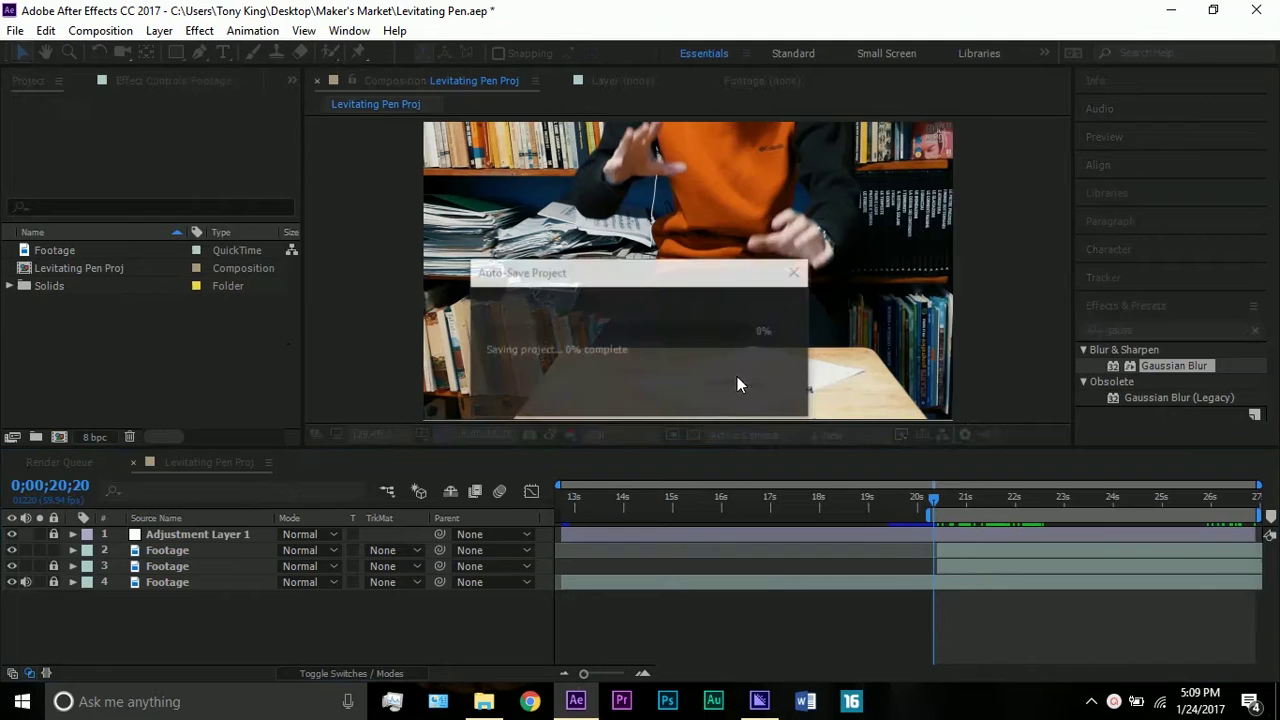
Zoom in to center the pen and paper in the viewer, then zoom back out to the full frame
scroll(737, 380, "up", 1)
left_click(46, 53)
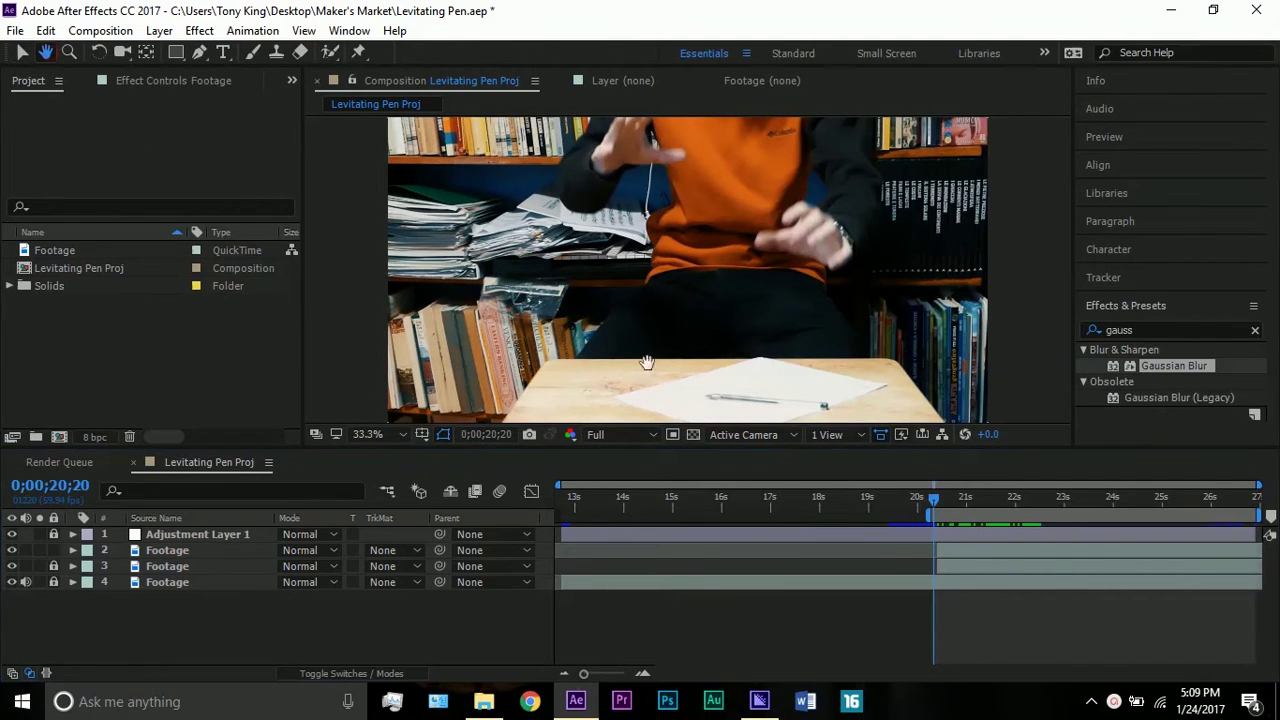
scroll(646, 363, "up", 3)
left_click_drag(661, 279, 657, 229)
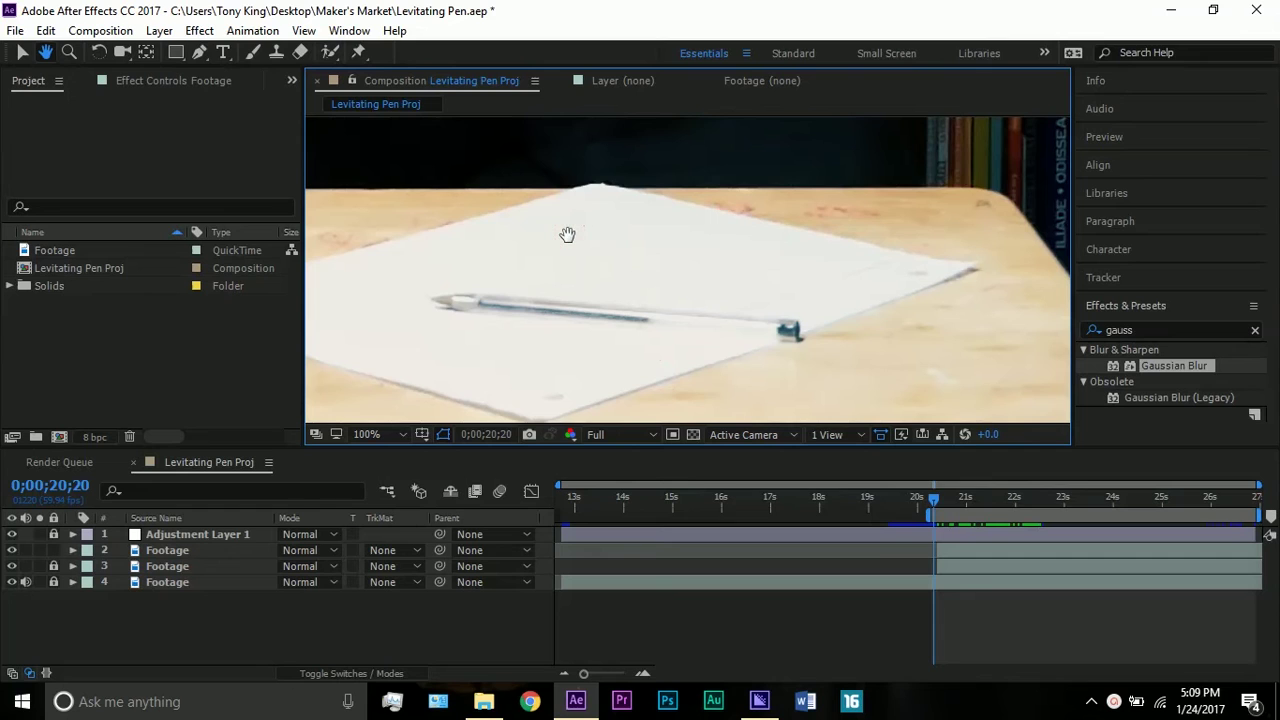
key("v")
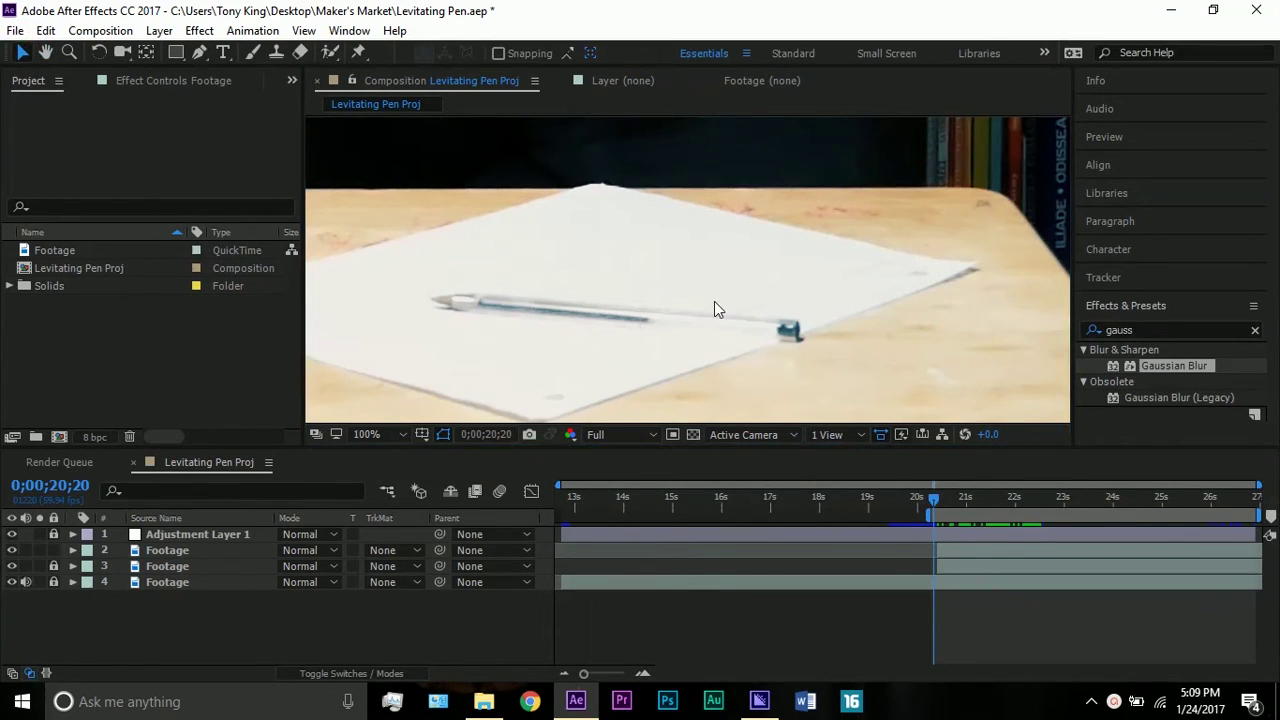
key("comma")
key("comma")
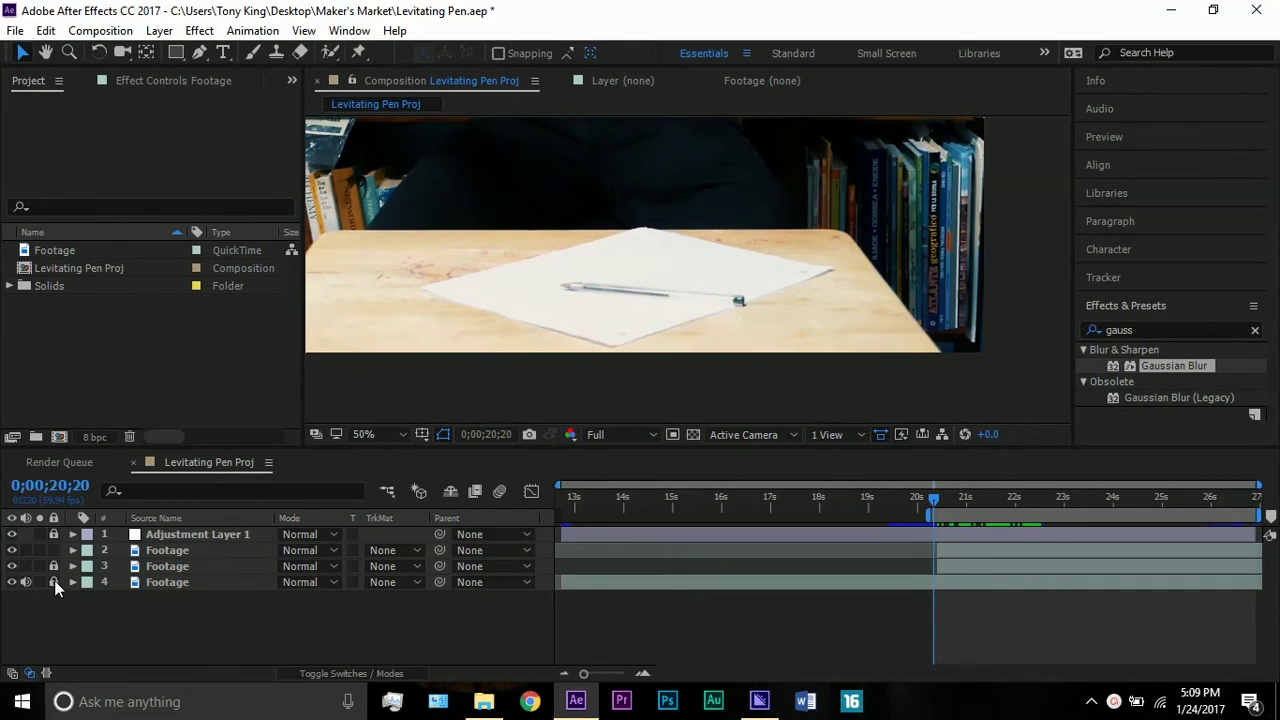
Unlock Footage layers 4 and 3, solo and scrub the clean plate, then unsolo it
left_click_drag(54, 582, 55, 566)
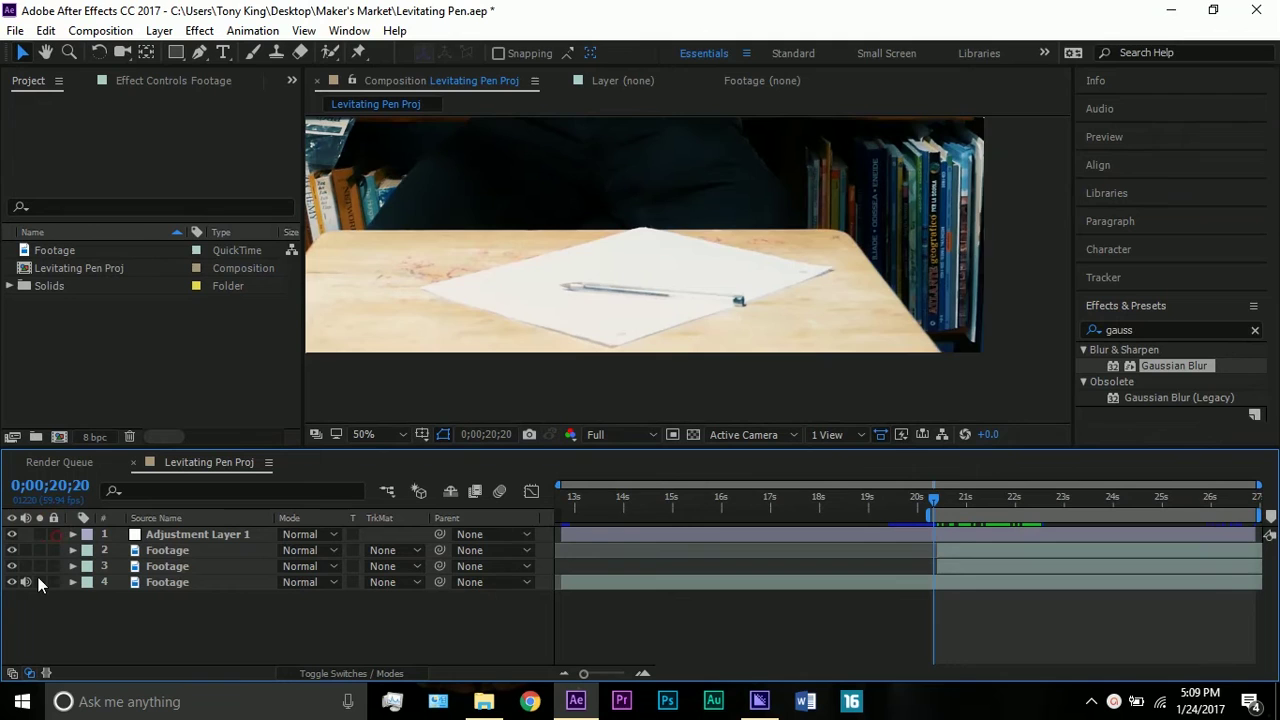
left_click(38, 582)
left_click(946, 499)
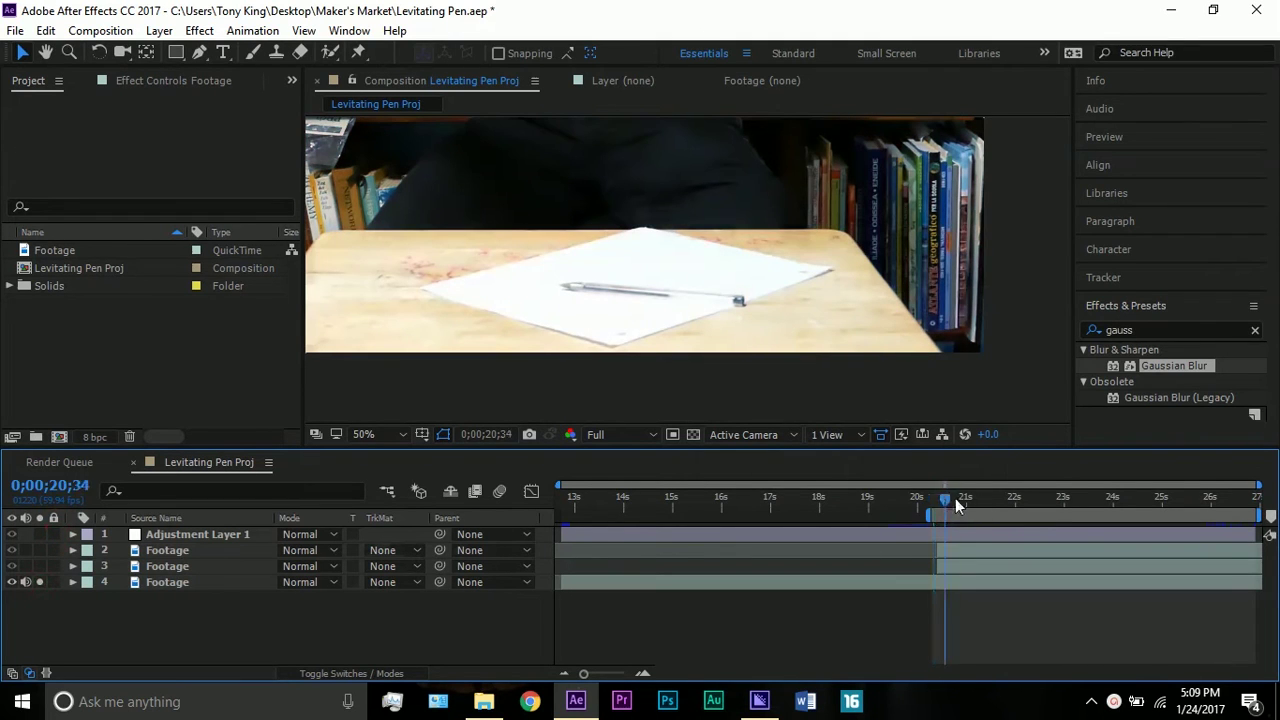
mouse_move(955, 498)
left_mouse_down()
mouse_move(1272, 516)
mouse_move(965, 485)
mouse_move(769, 499)
mouse_move(937, 509)
left_mouse_up()
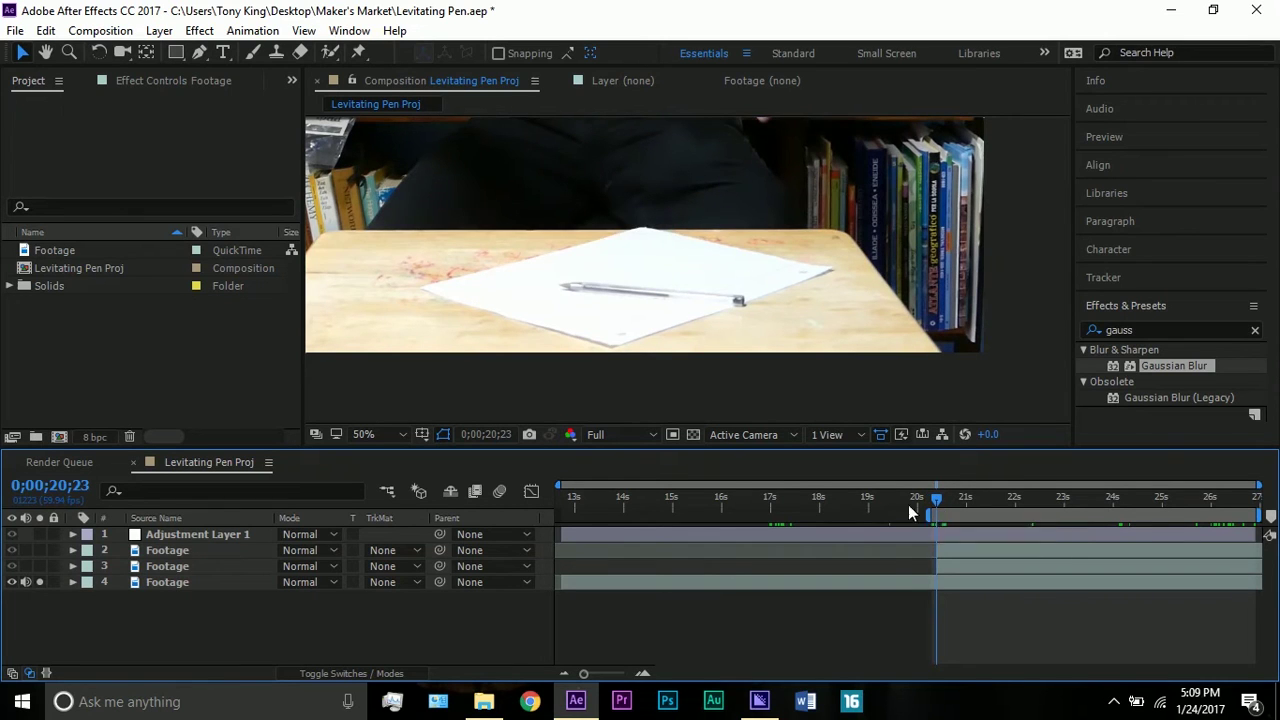
left_click(40, 582)
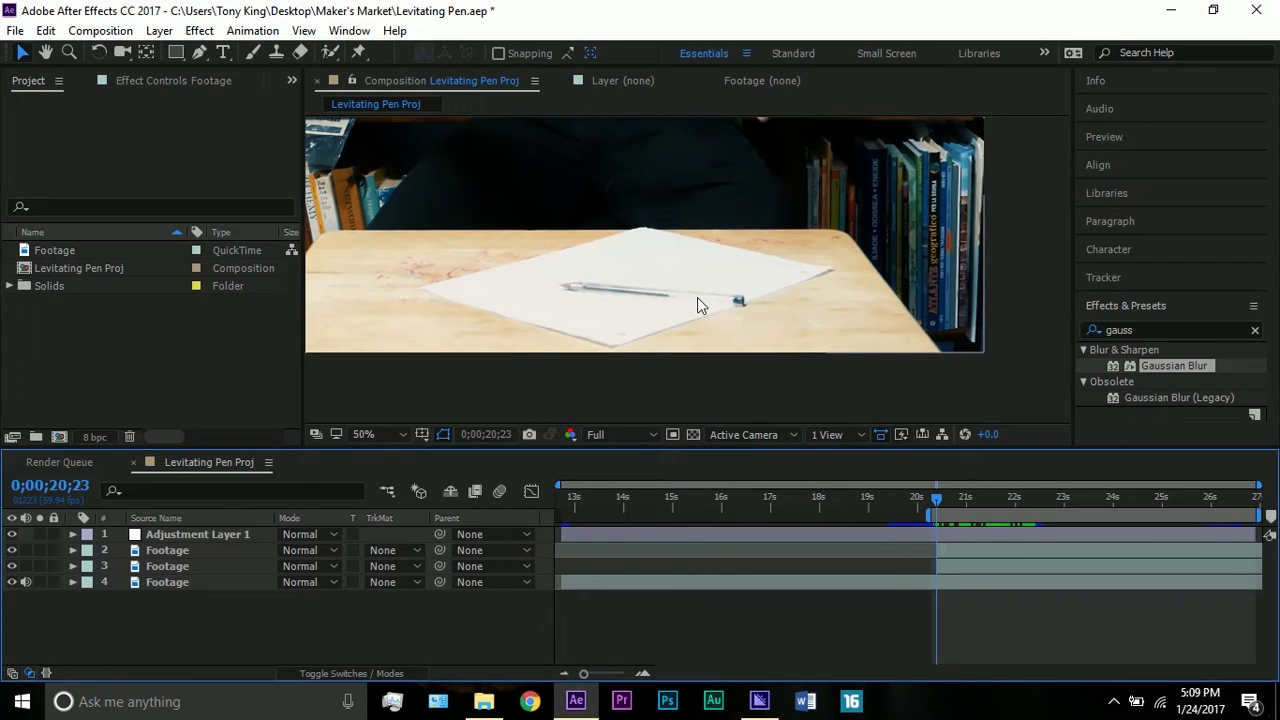
left_click(176, 568)
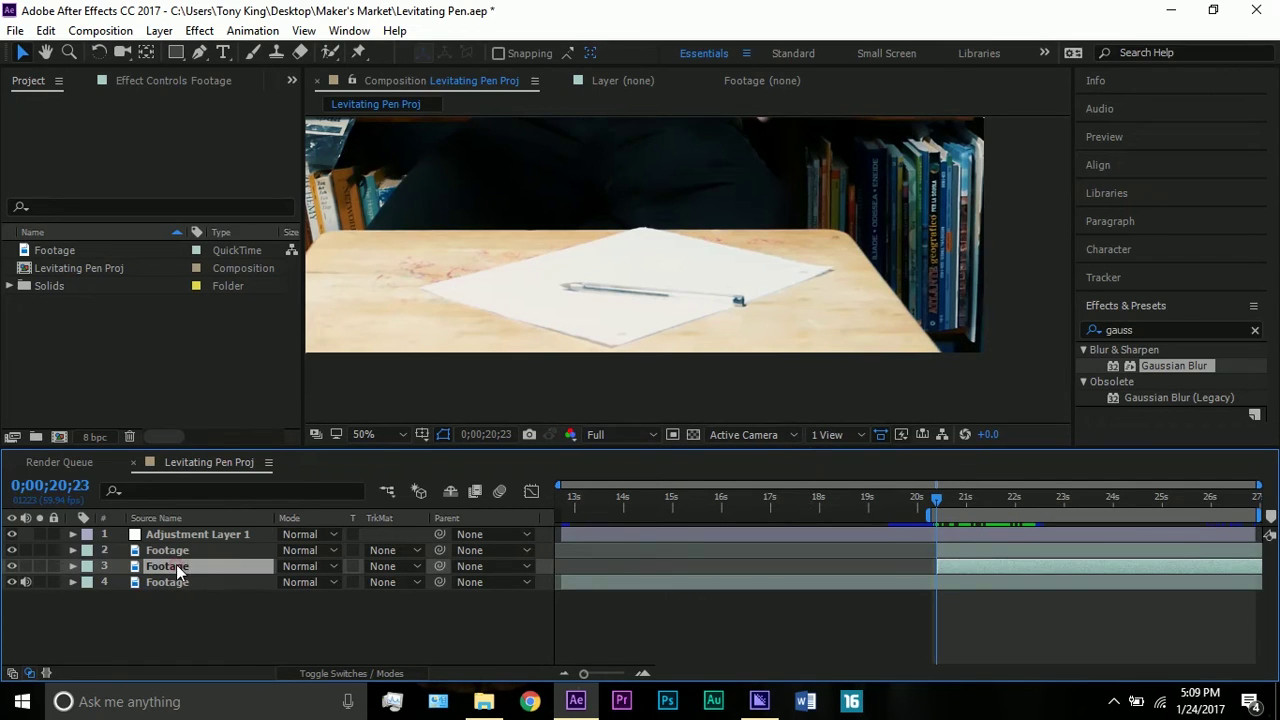
left_click_drag(990, 505, 1018, 505)
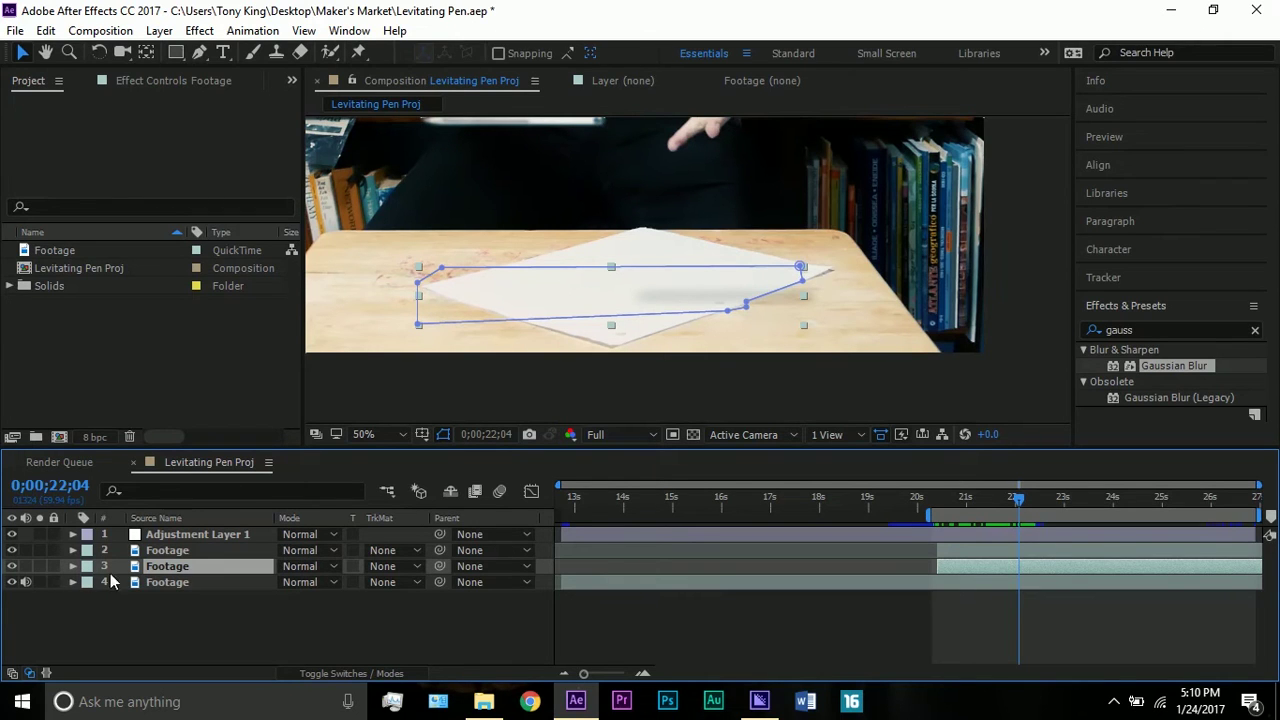
left_click(40, 566)
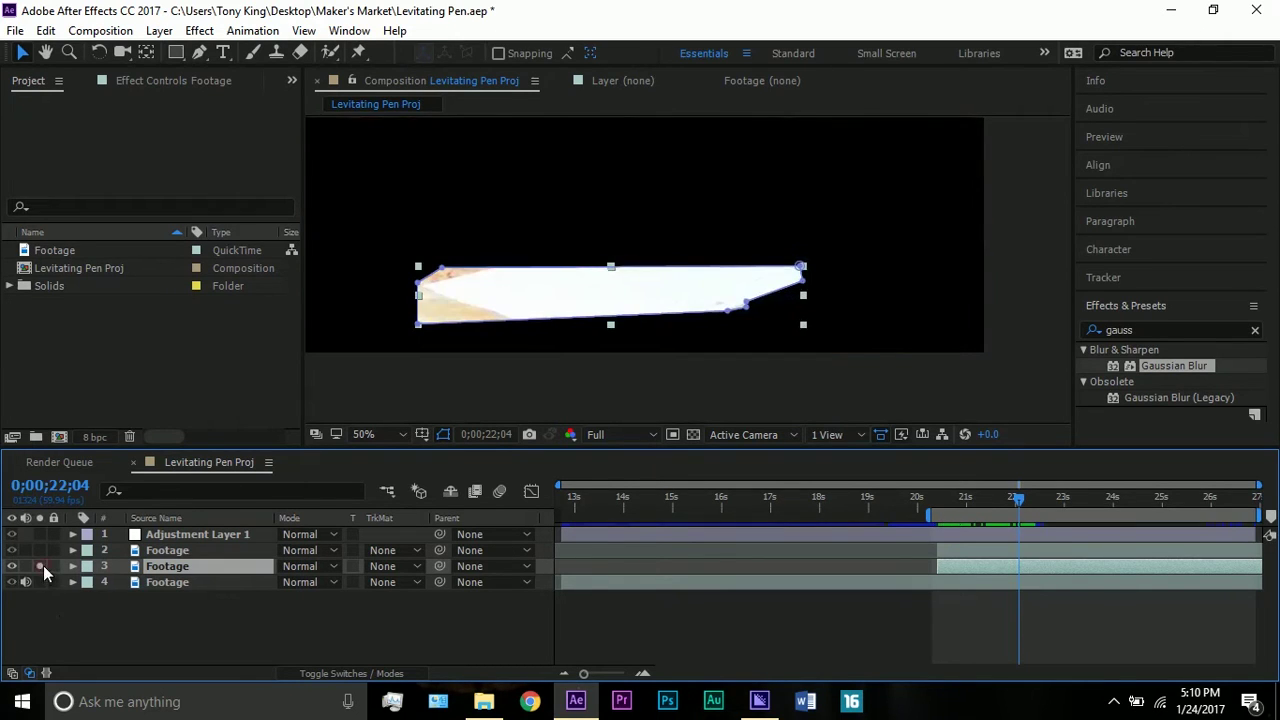
left_click(478, 381)
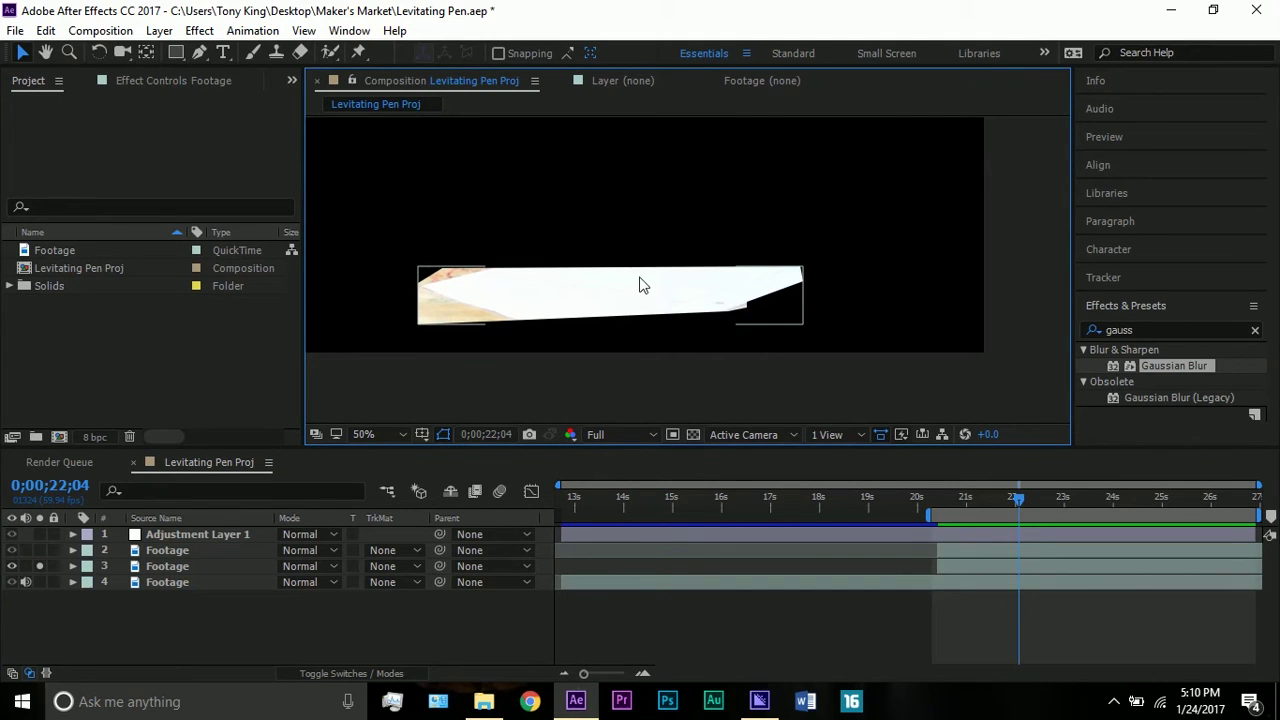
left_click(40, 566)
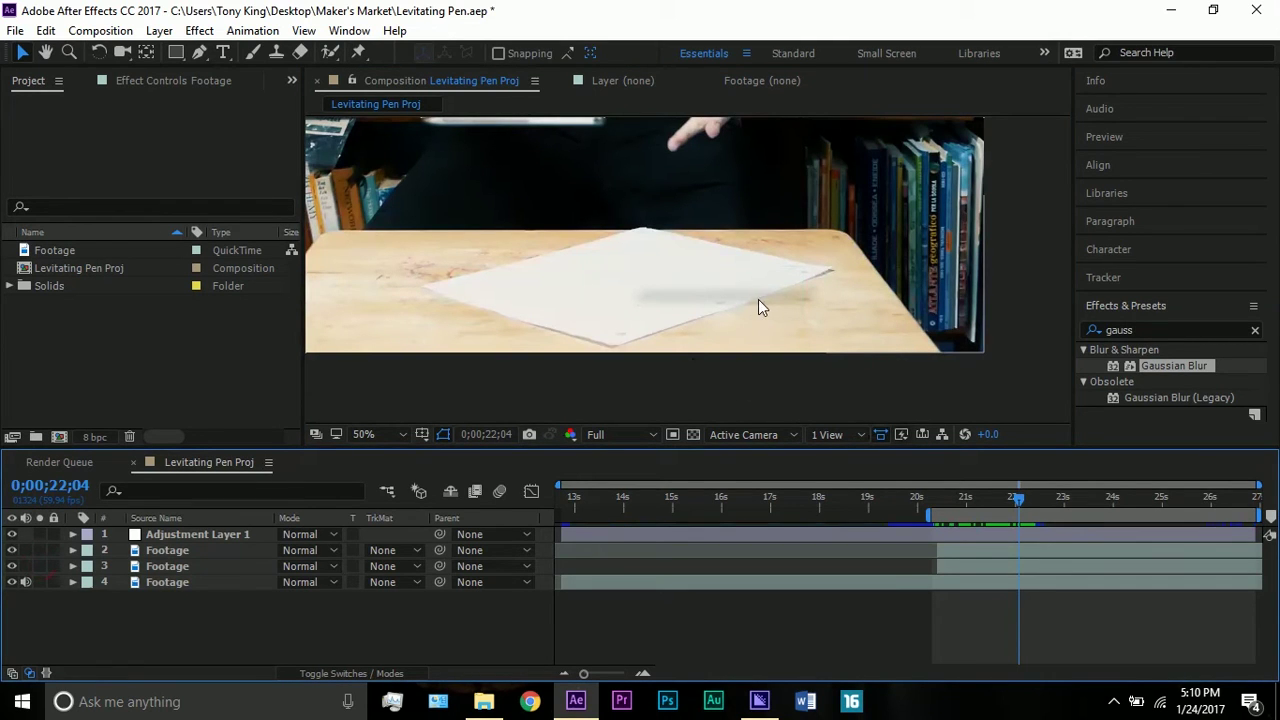
Scrub back through the clean plate and pen Footage layers to find where the lift begins
left_click(963, 557)
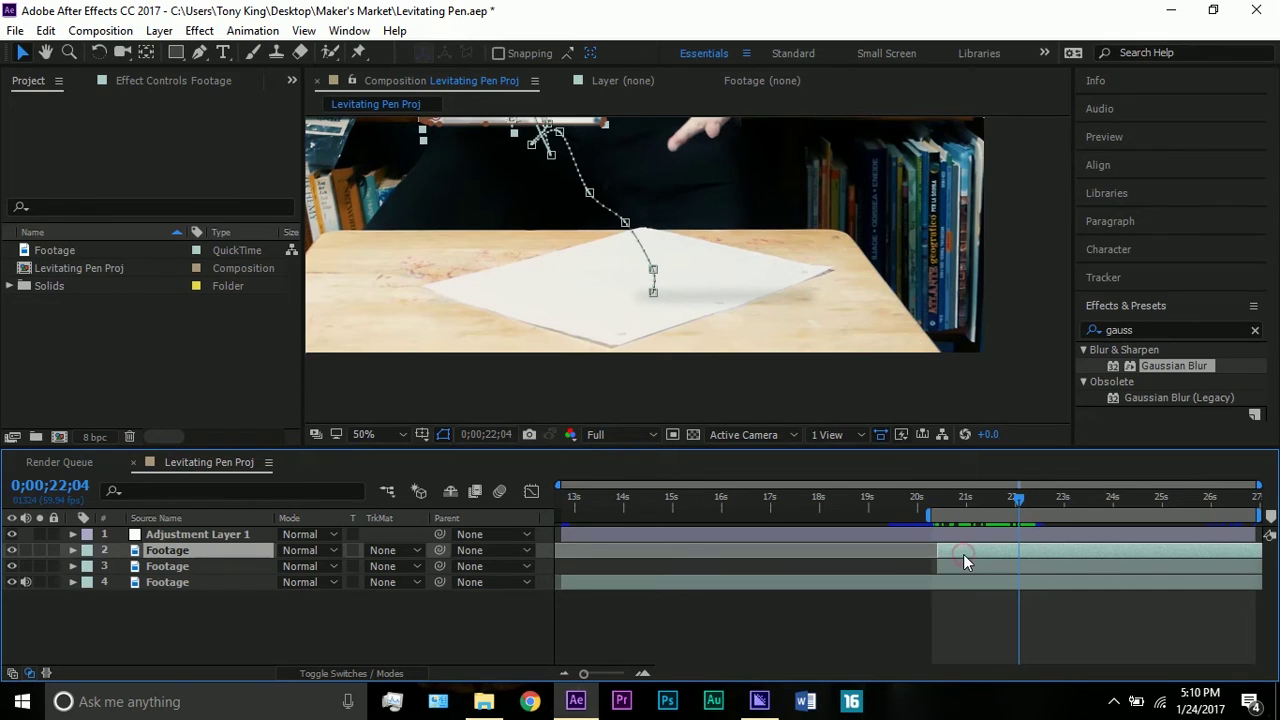
left_click_drag(1015, 500, 932, 511)
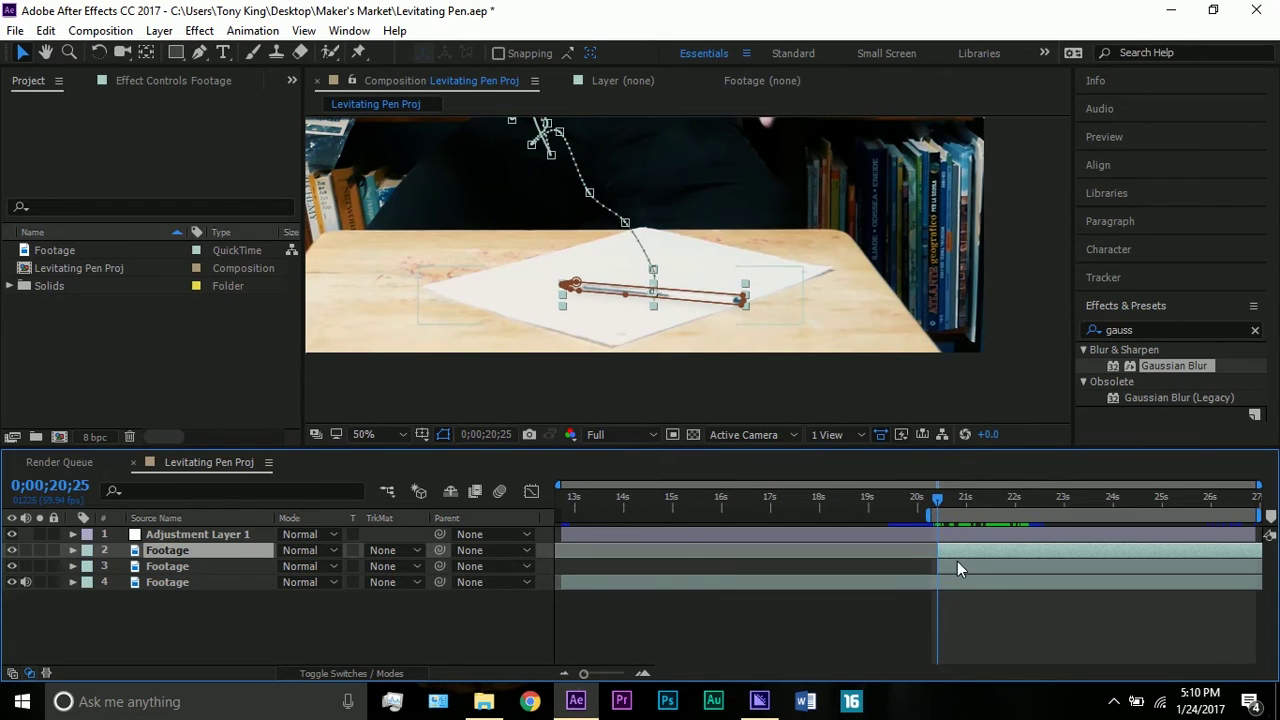
key("Page_Up")
key("Page_Up")
key("Page_Up")
key("Page_Up")
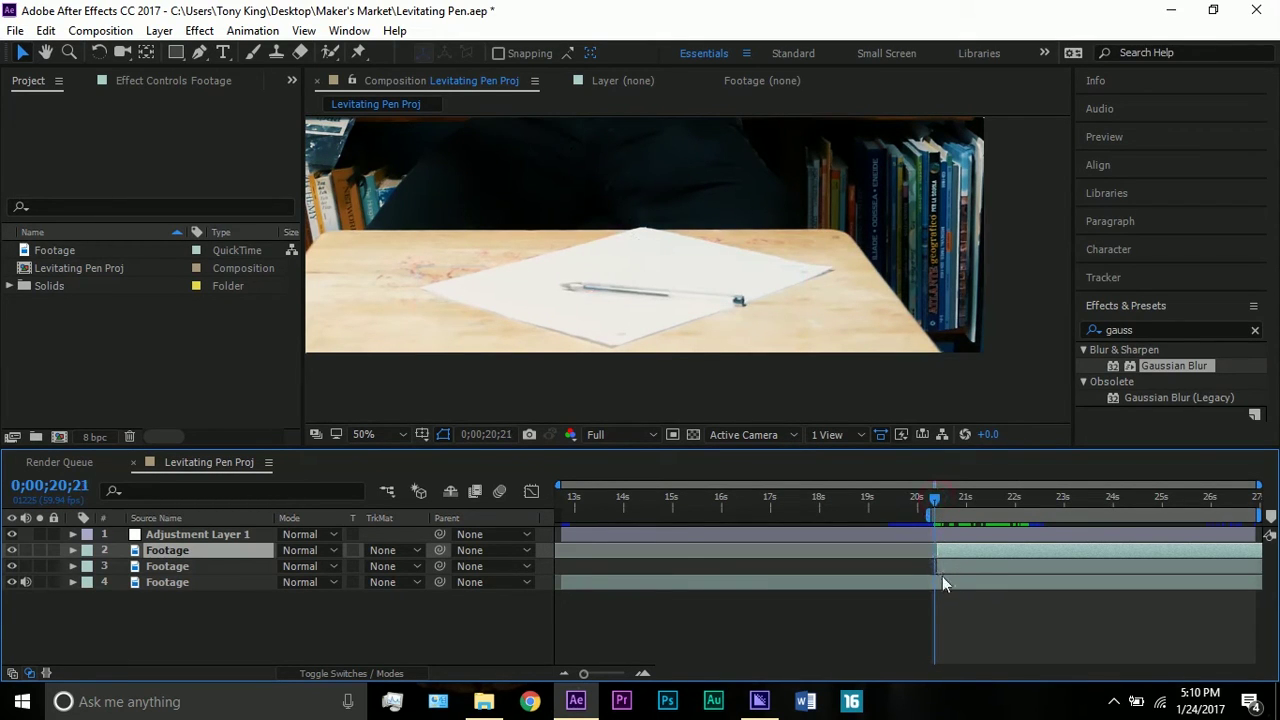
left_click(942, 578)
left_click_drag(938, 505, 948, 505)
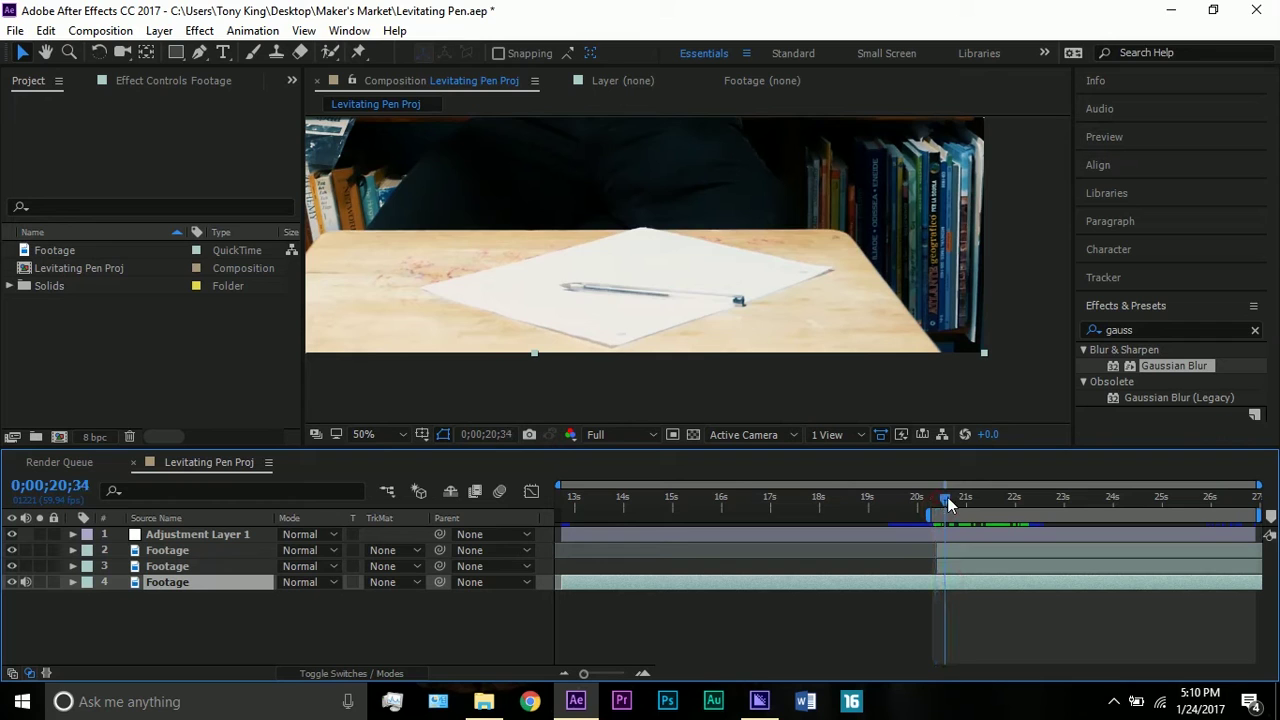
left_click(950, 552)
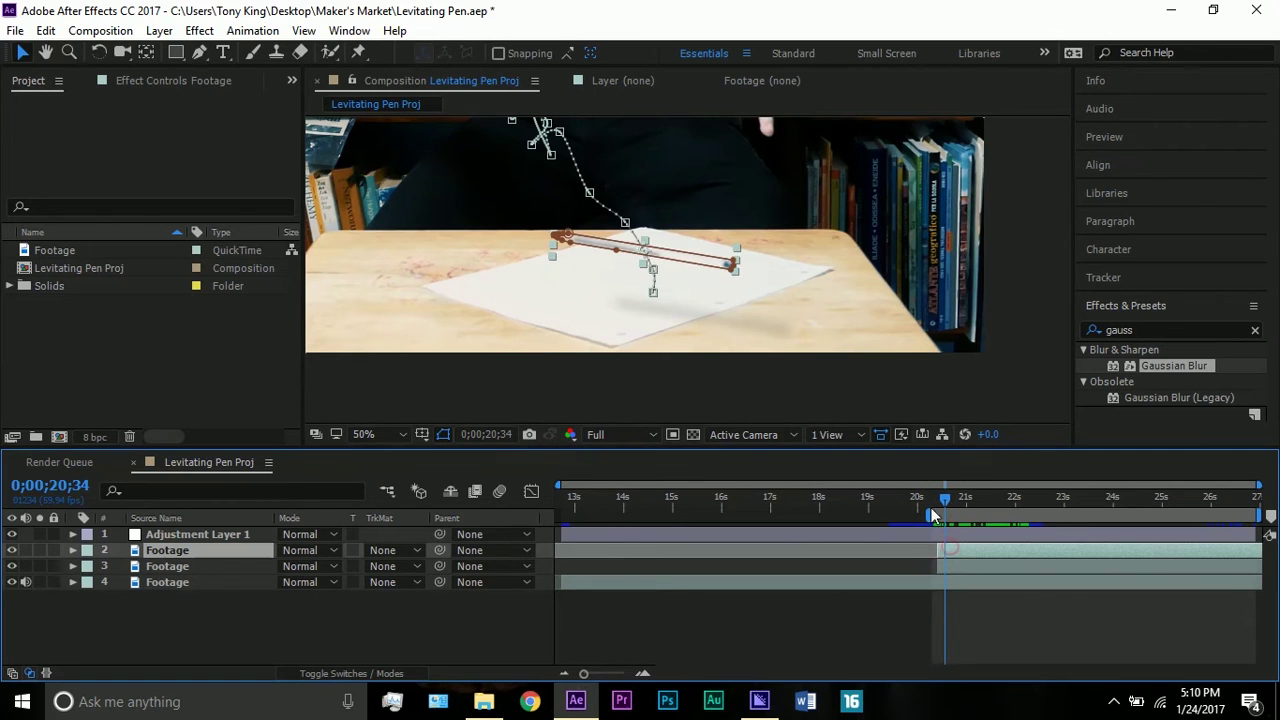
Stretch the timeline, set the time to 0;00;20;25, view at 100% and reselect the pen layer
left_click_drag(583, 673, 622, 677)
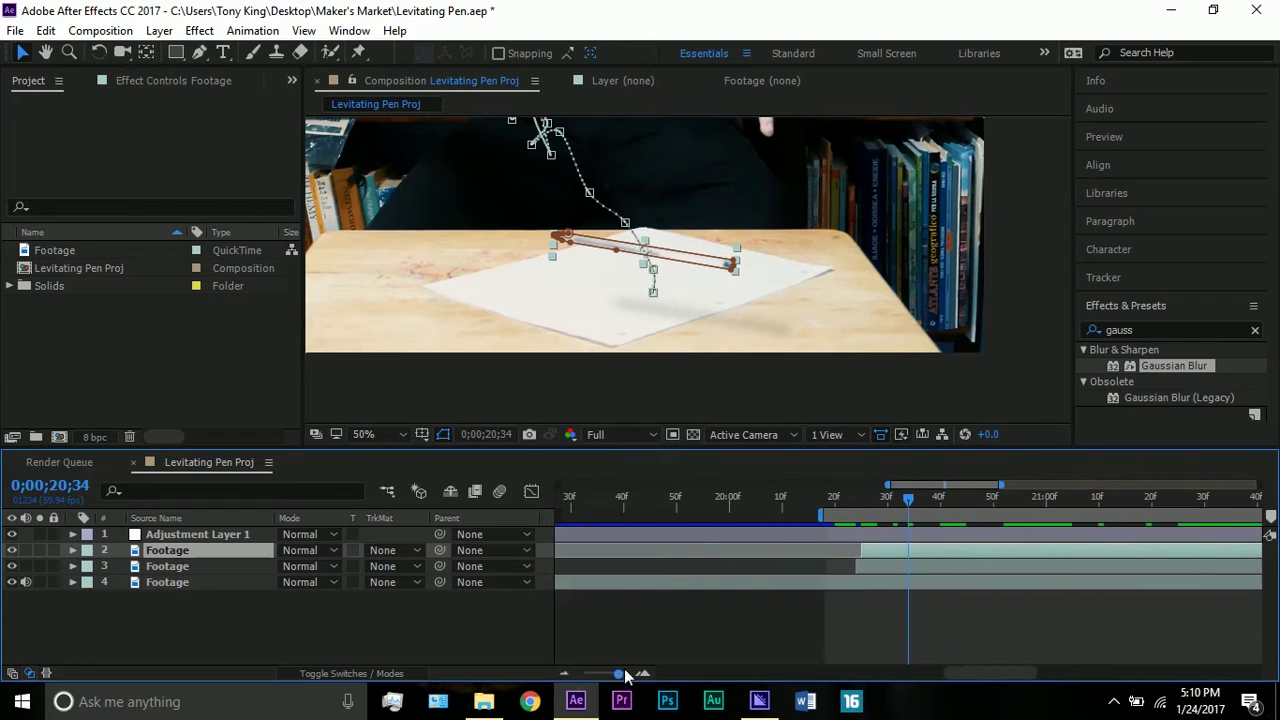
left_click(866, 505)
left_click_drag(866, 507, 862, 507)
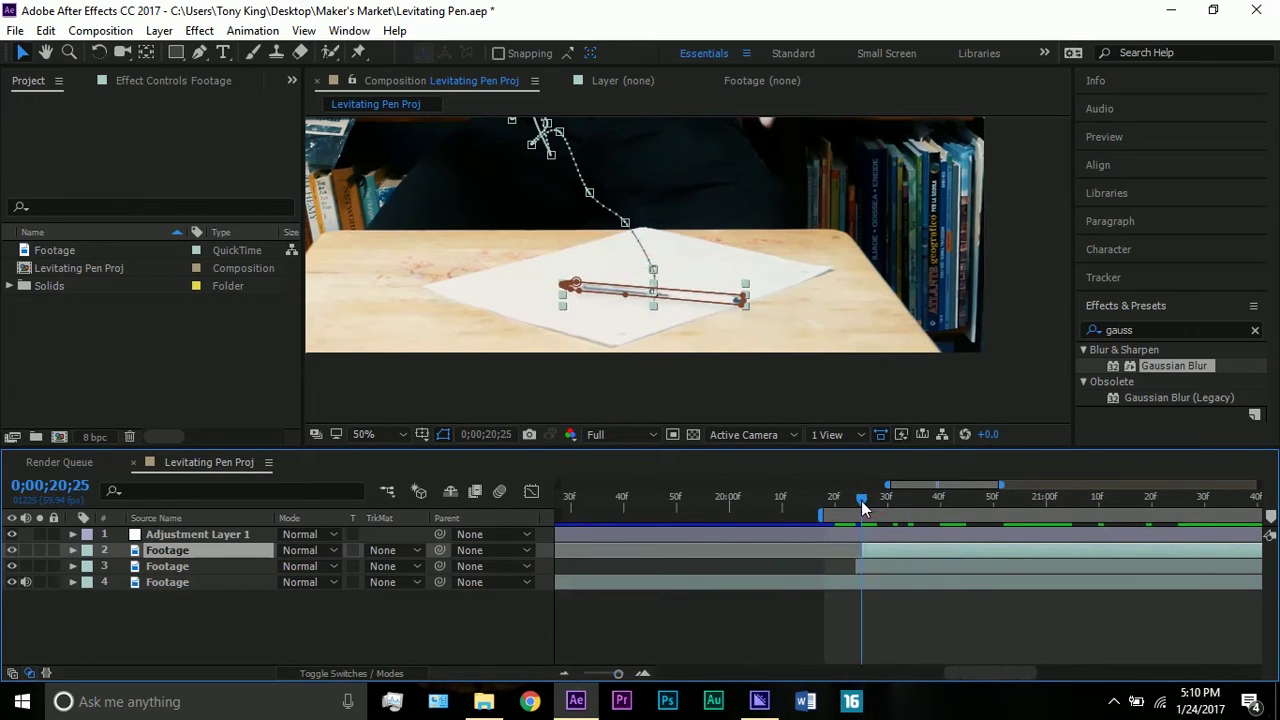
left_click(550, 366)
key("period")
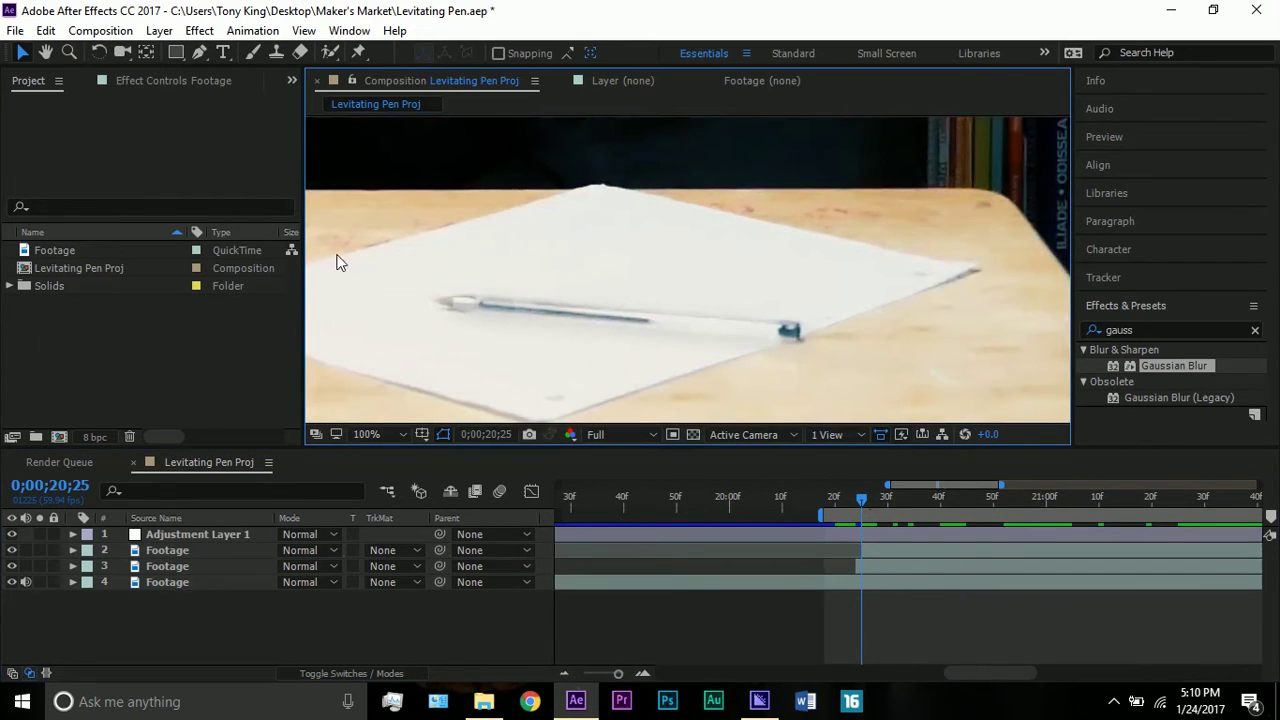
left_click(898, 551)
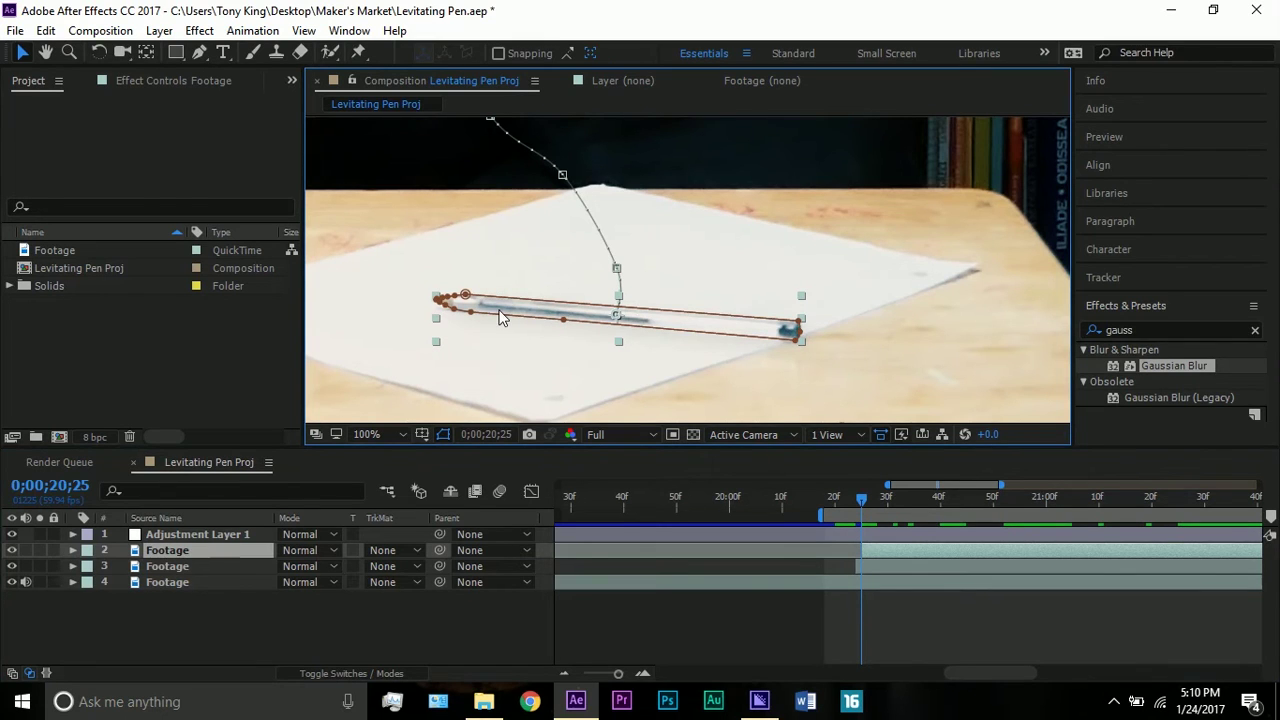
Expand the pen layer's Mask 1, try a 95 feather, and undo back to 4 pixels
left_click(235, 546)
key("m")
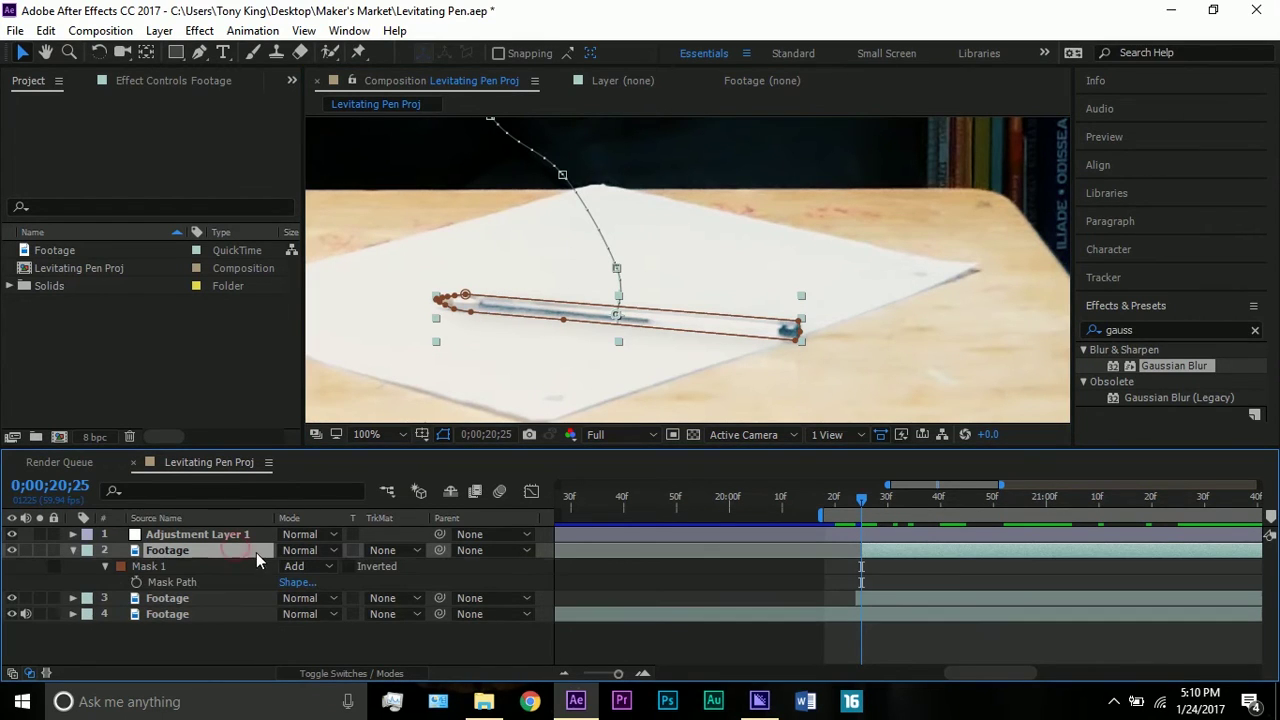
left_click(104, 567)
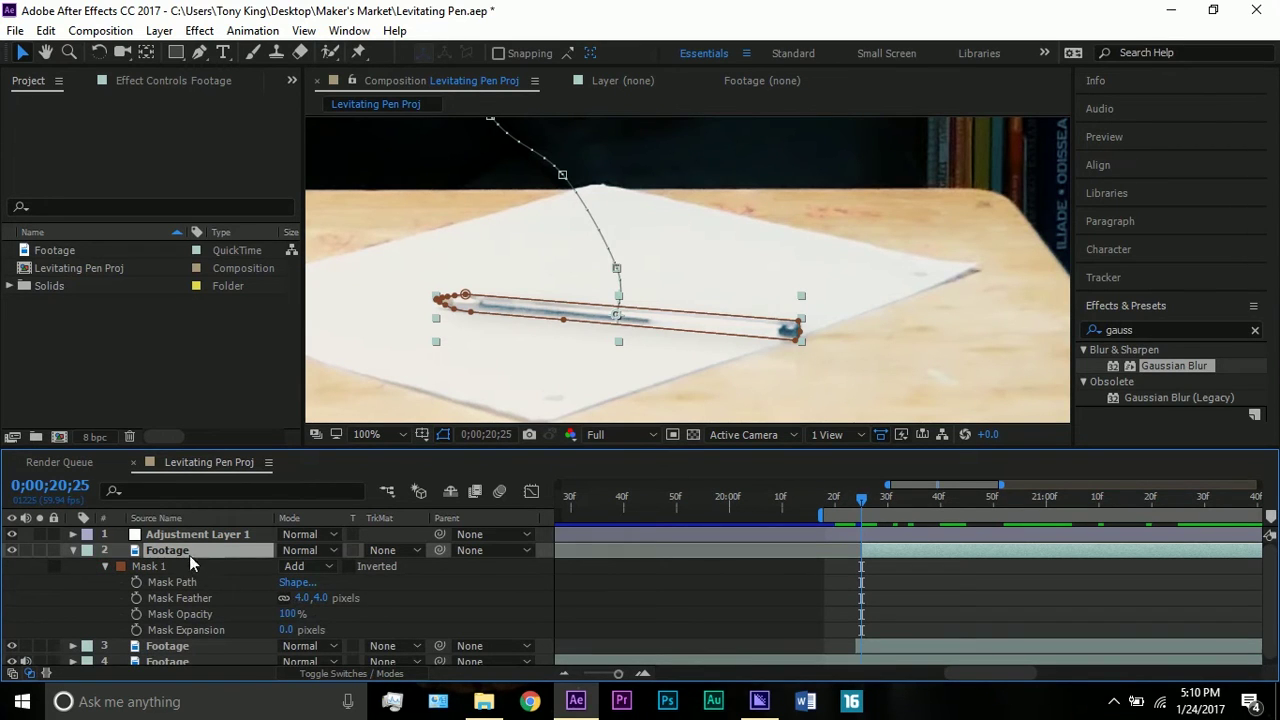
left_click_drag(302, 598, 381, 592)
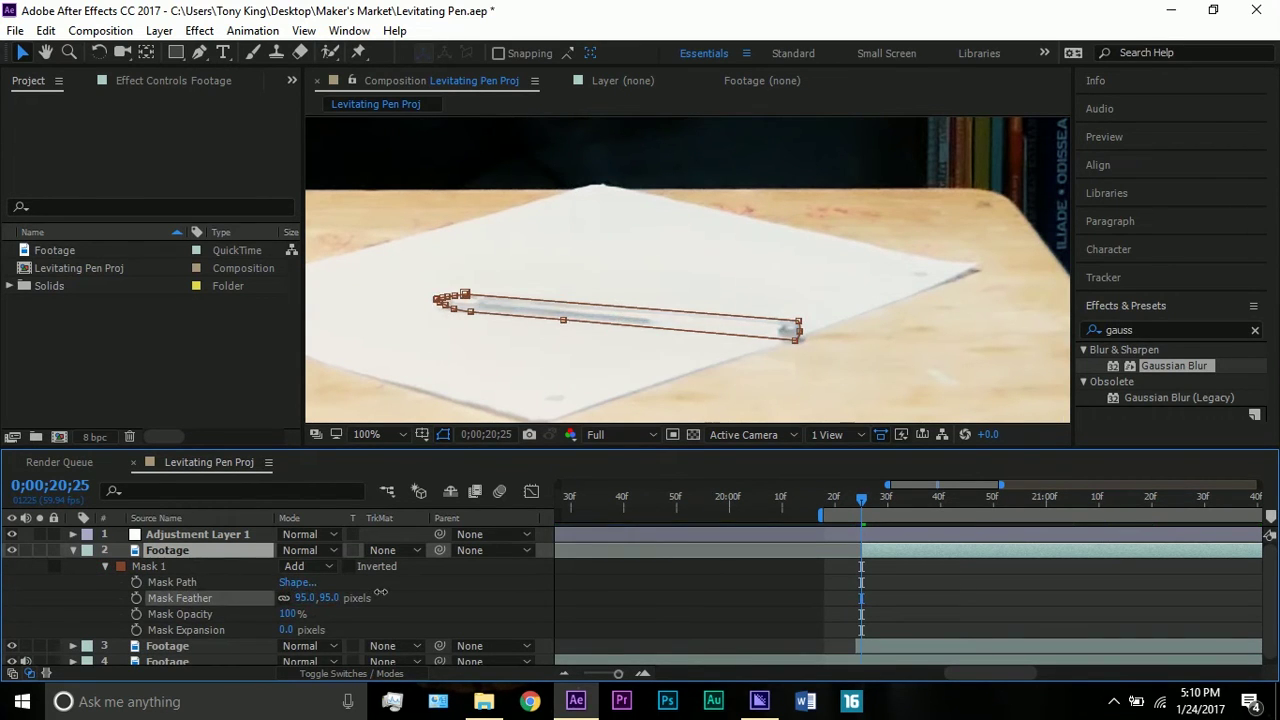
key("ctrl+z")
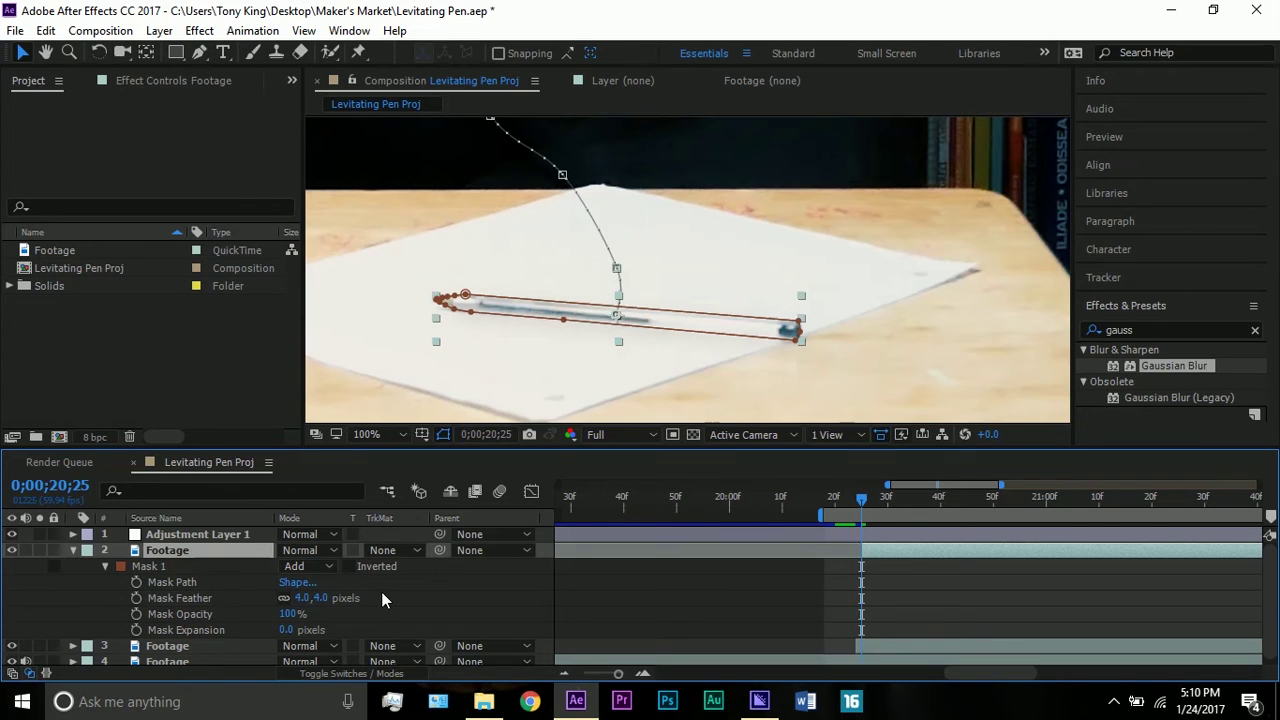
Preview without mask outlines, then collapse the pen layer's mask properties
left_click(566, 417)
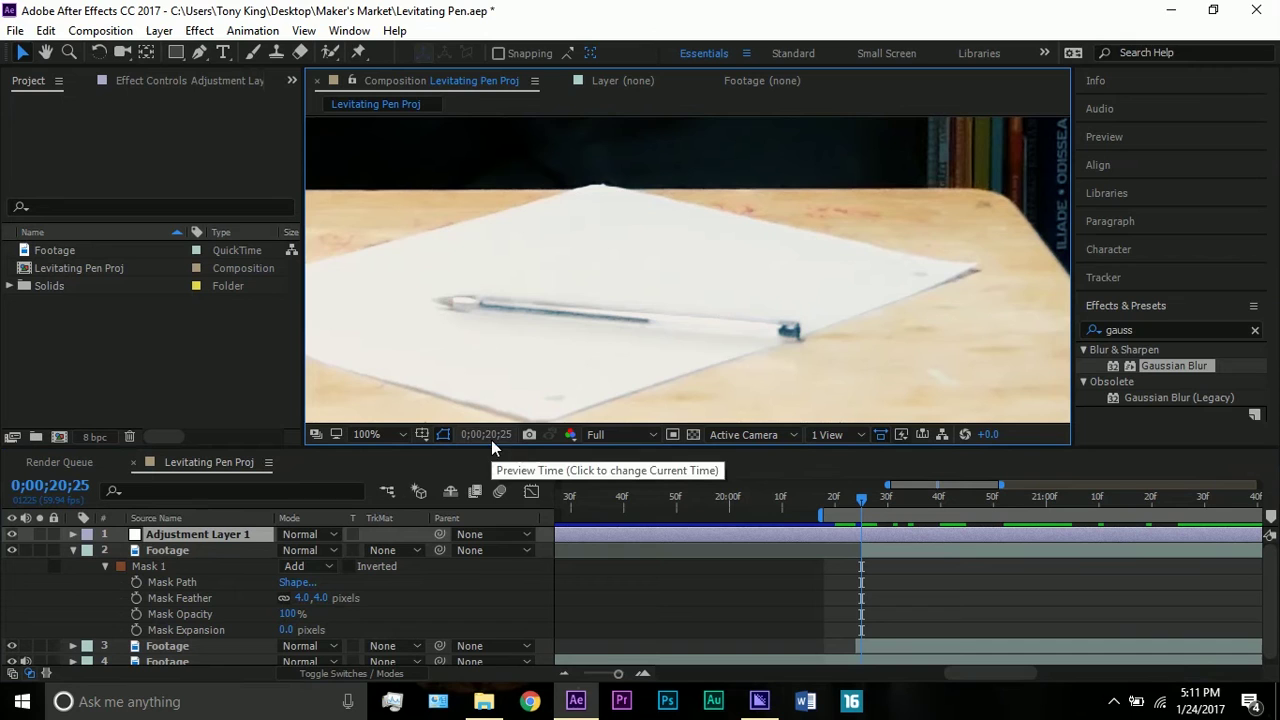
left_click(162, 551)
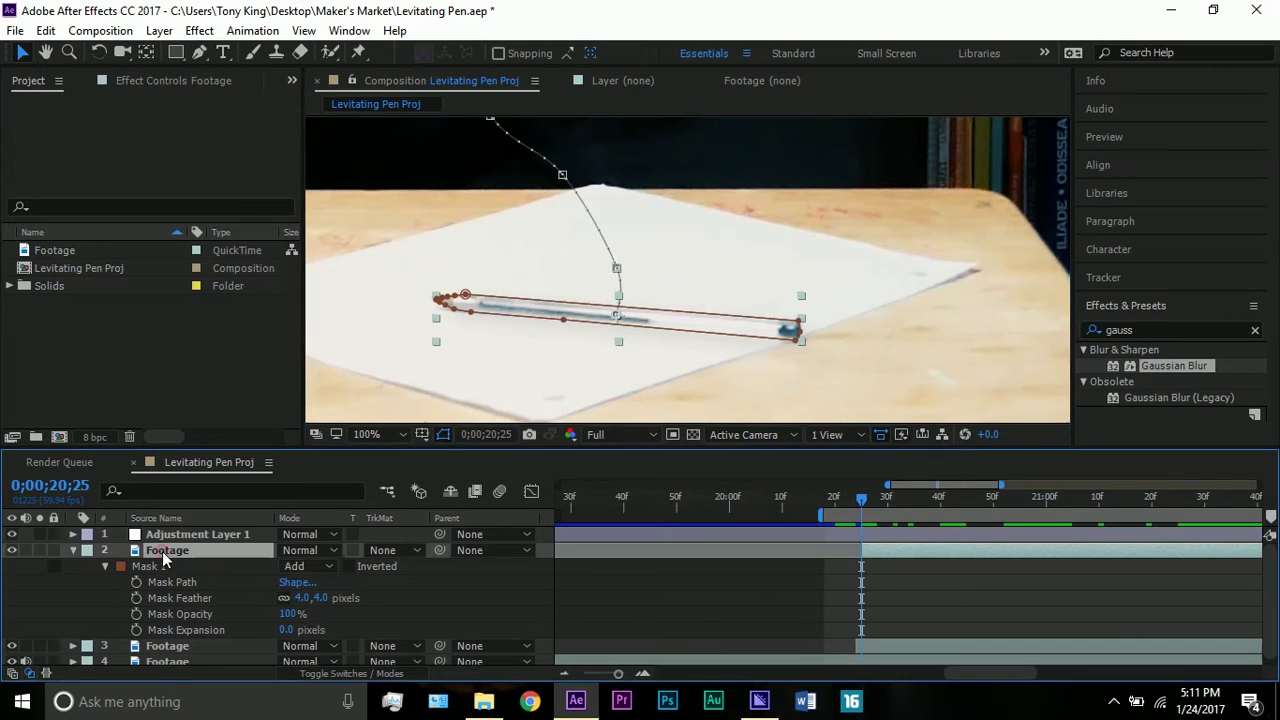
left_click(73, 550)
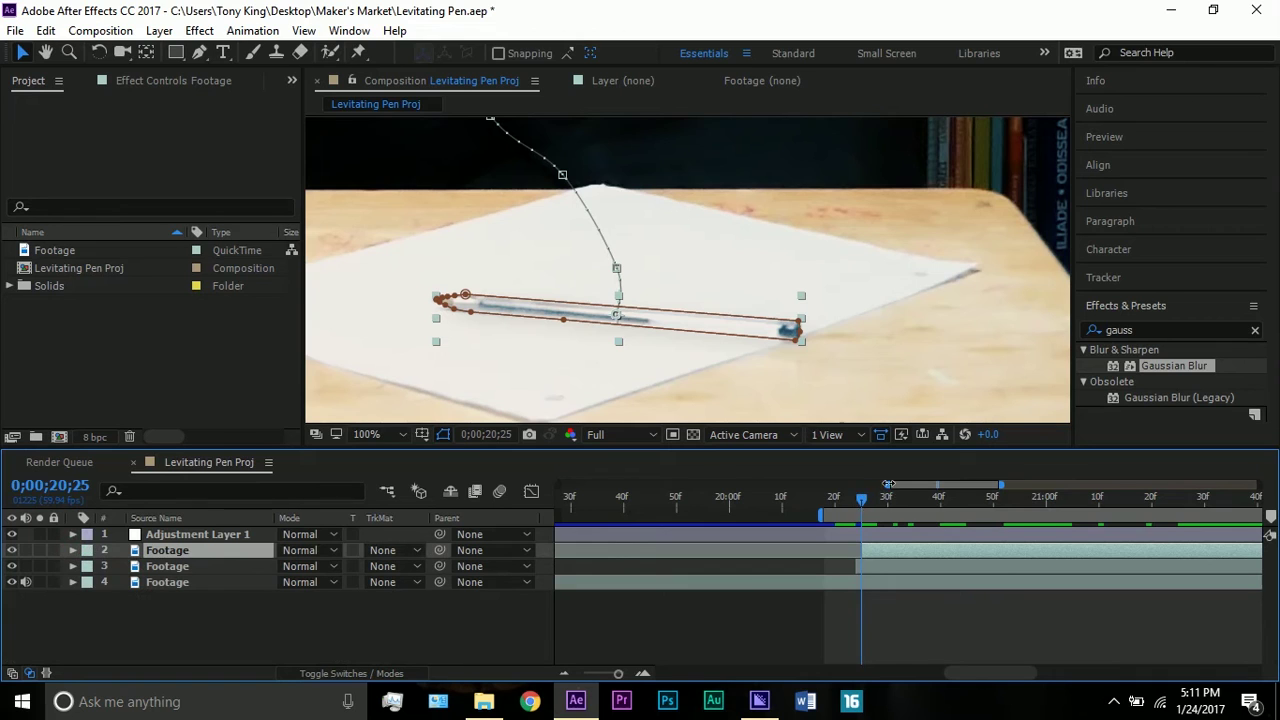
Zoom the time ruler out to span about 19 to 23 seconds, then zoom the viewer out and back in
left_click_drag(886, 485, 841, 485)
left_click_drag(1001, 485, 1066, 484)
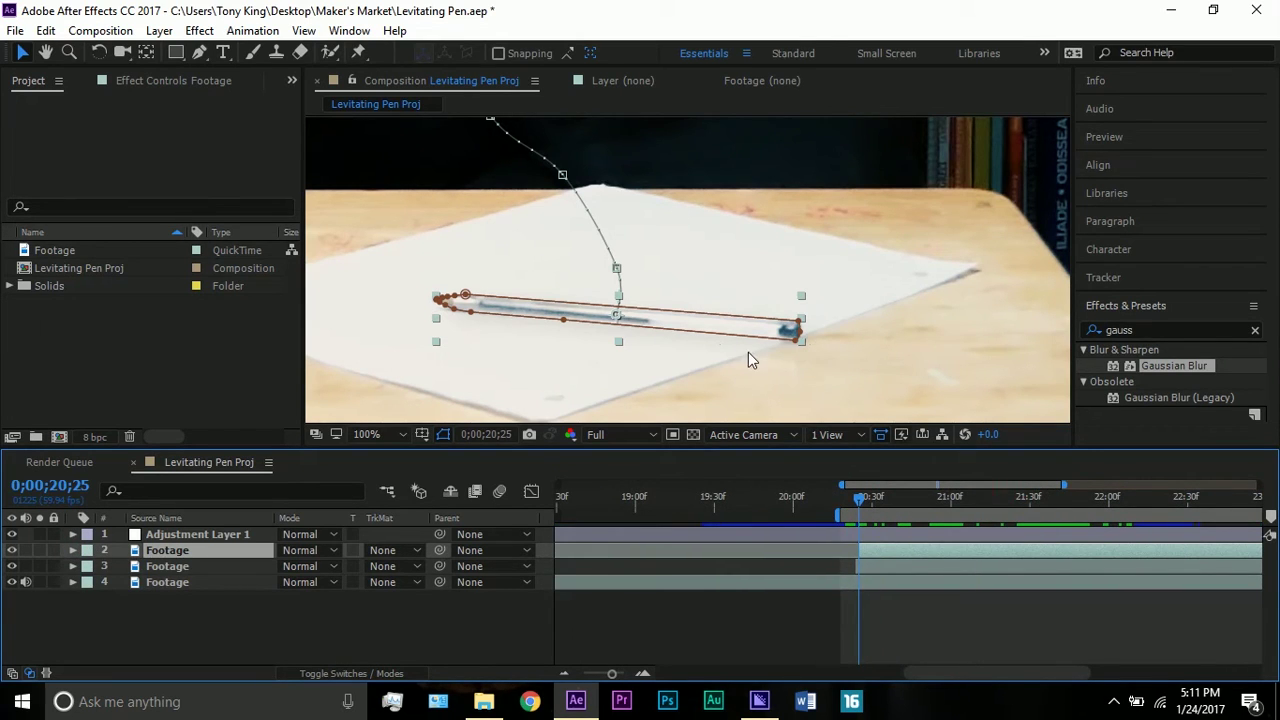
left_click(899, 556)
scroll(620, 322, "down", 4)
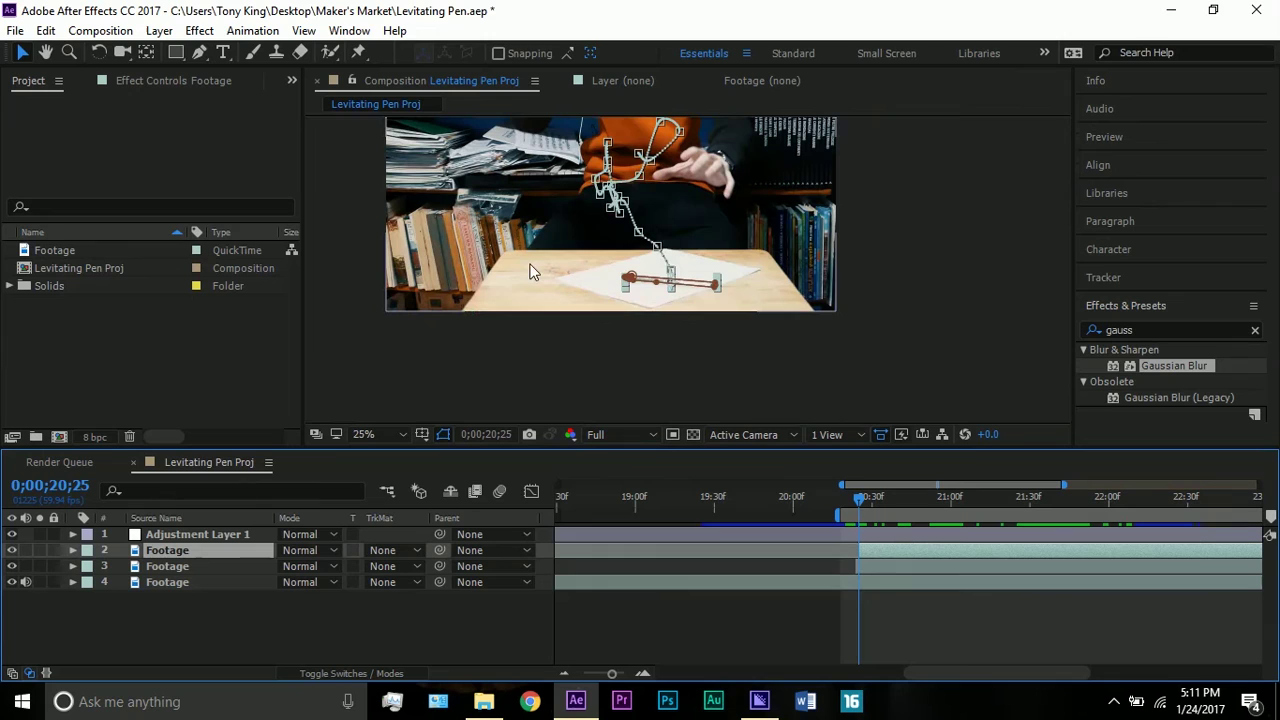
scroll(632, 198, "up", 4)
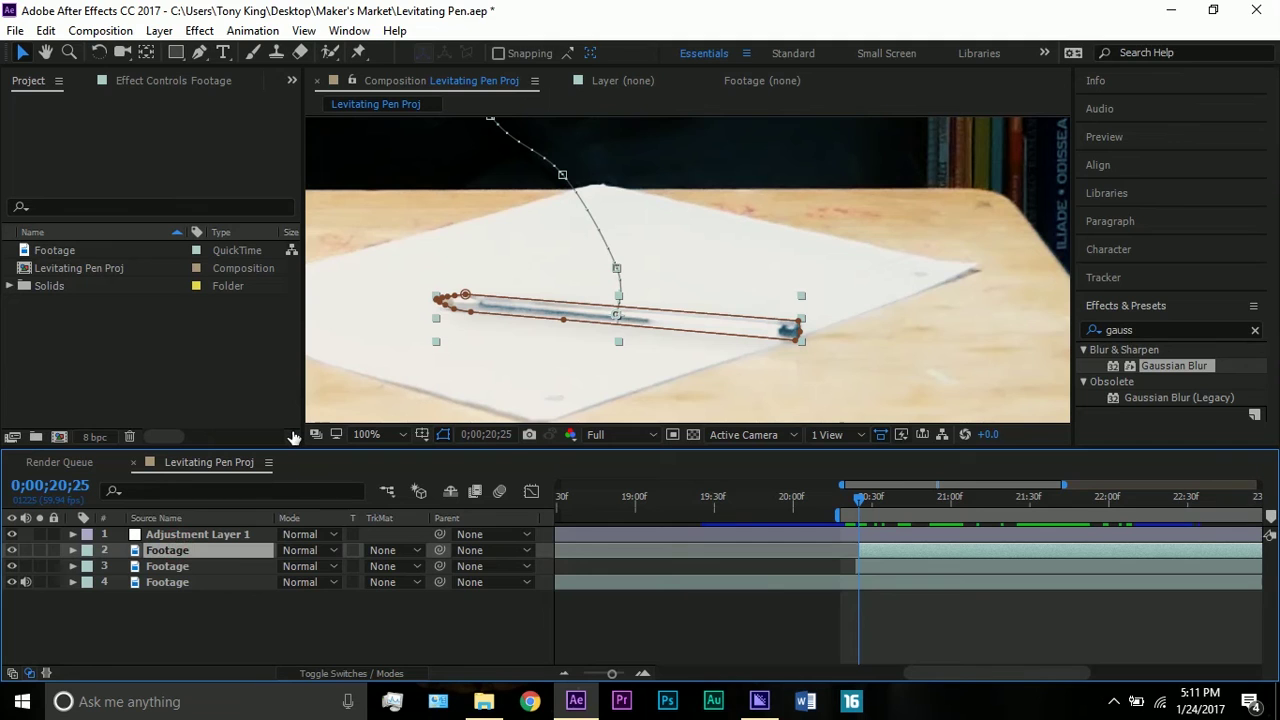
Show the pen's Position keyframes, move to 0;00;20;38 and fit the whole frame in the viewer
key("p")
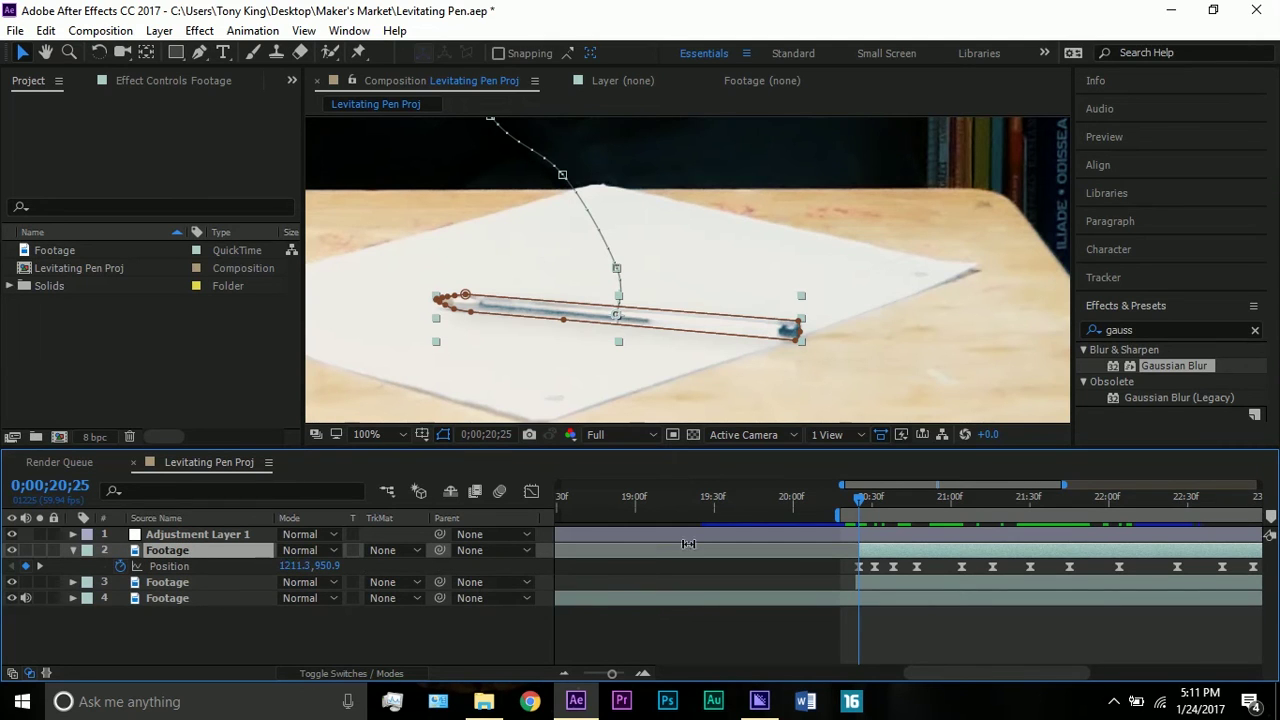
left_click_drag(858, 507, 893, 510)
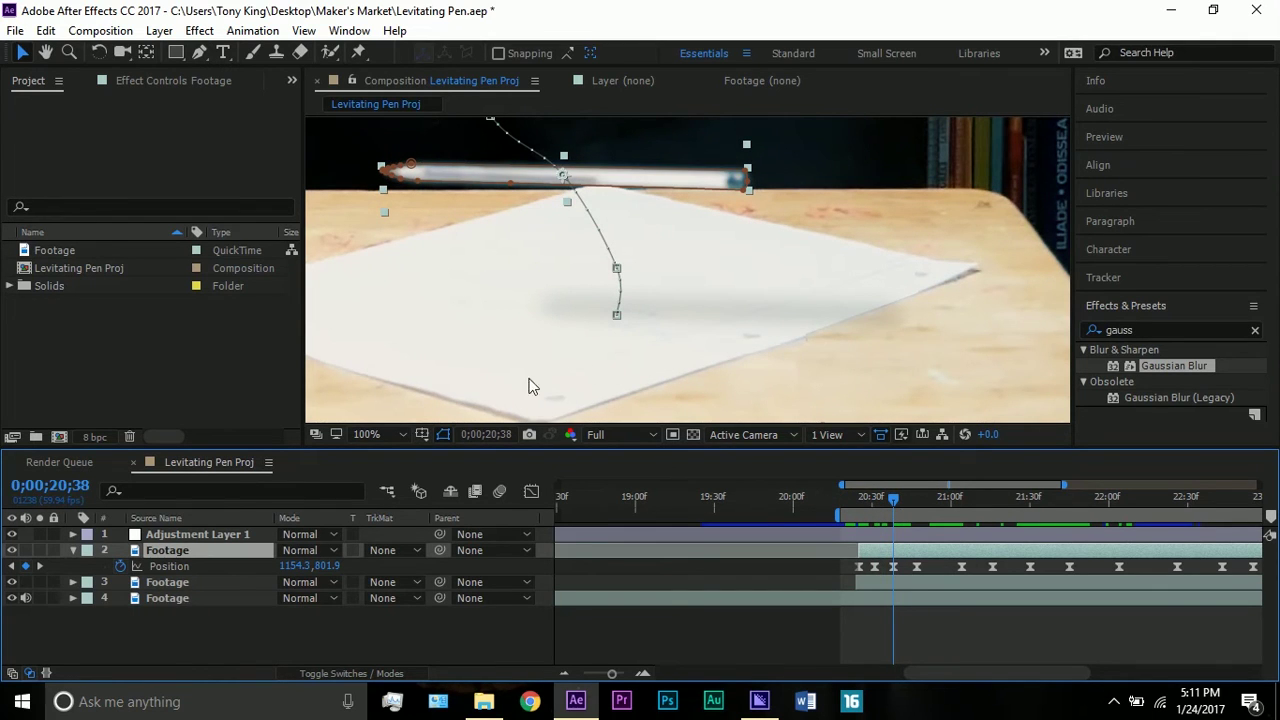
left_click(400, 434)
left_click(449, 122)
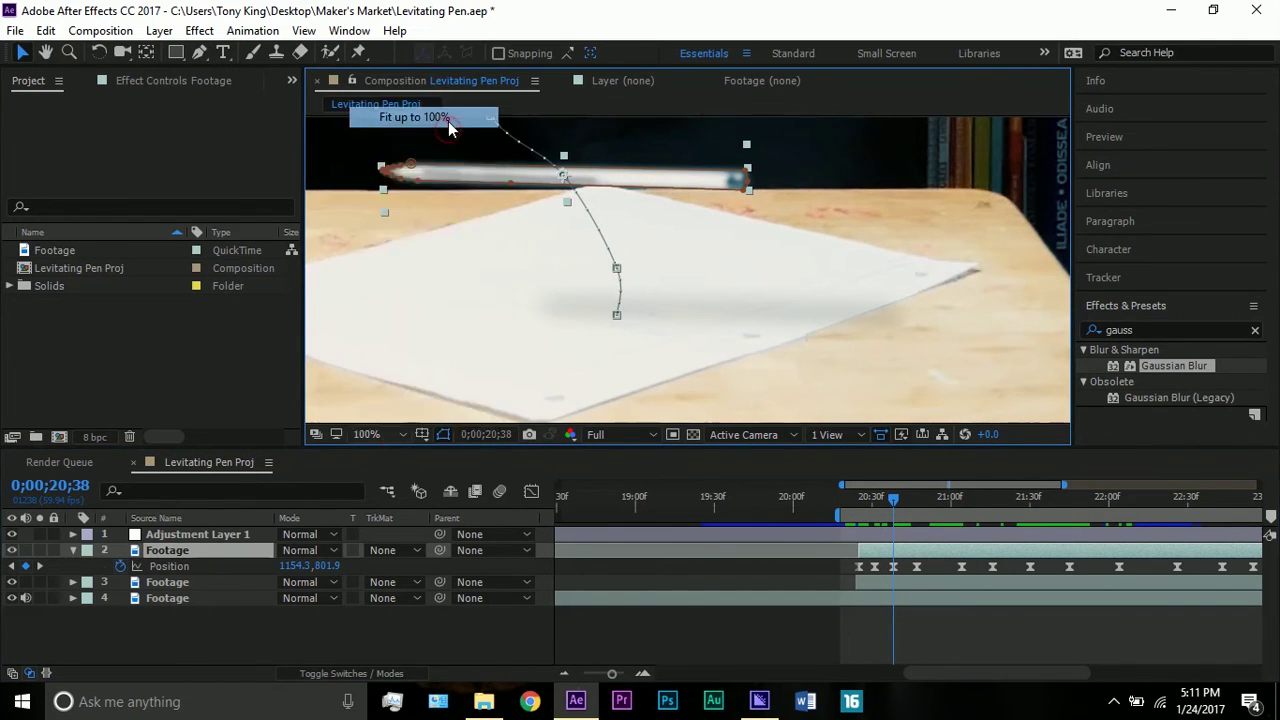
Apply Easy Ease to the pen's Position keyframes and scrub to 0;00;21;16 to check the motion
left_click(896, 568)
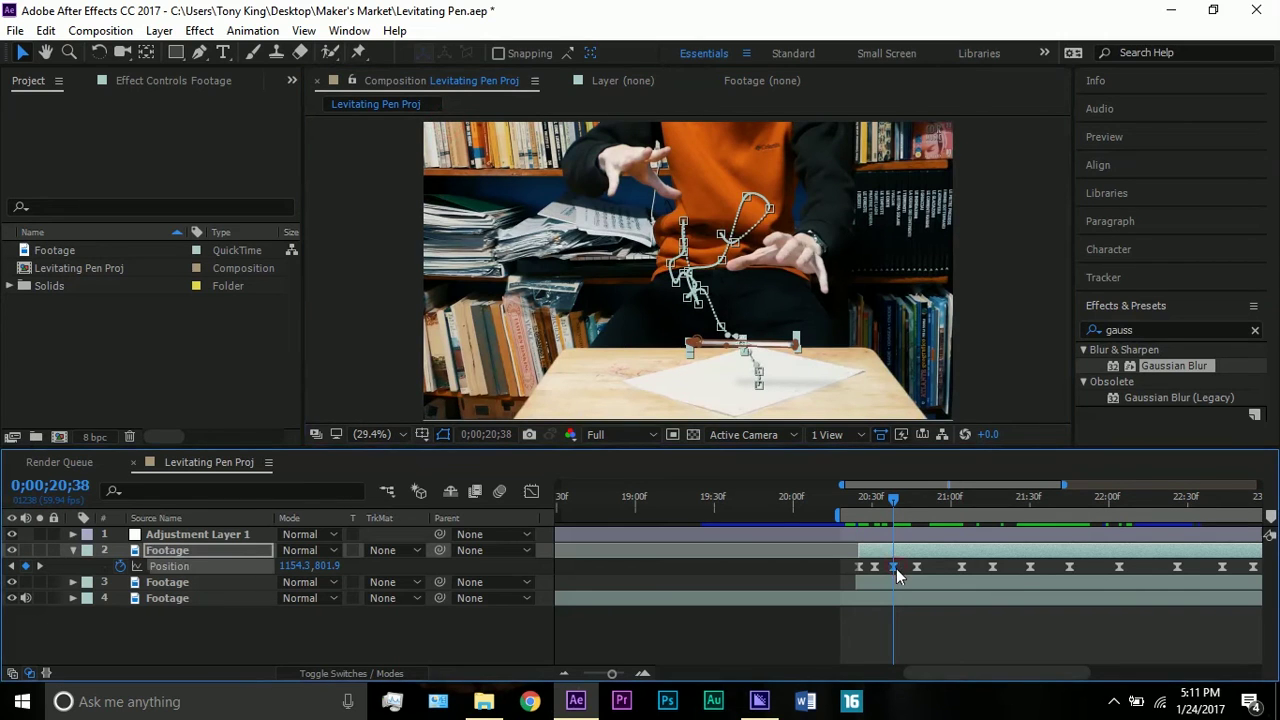
right_click(896, 568)
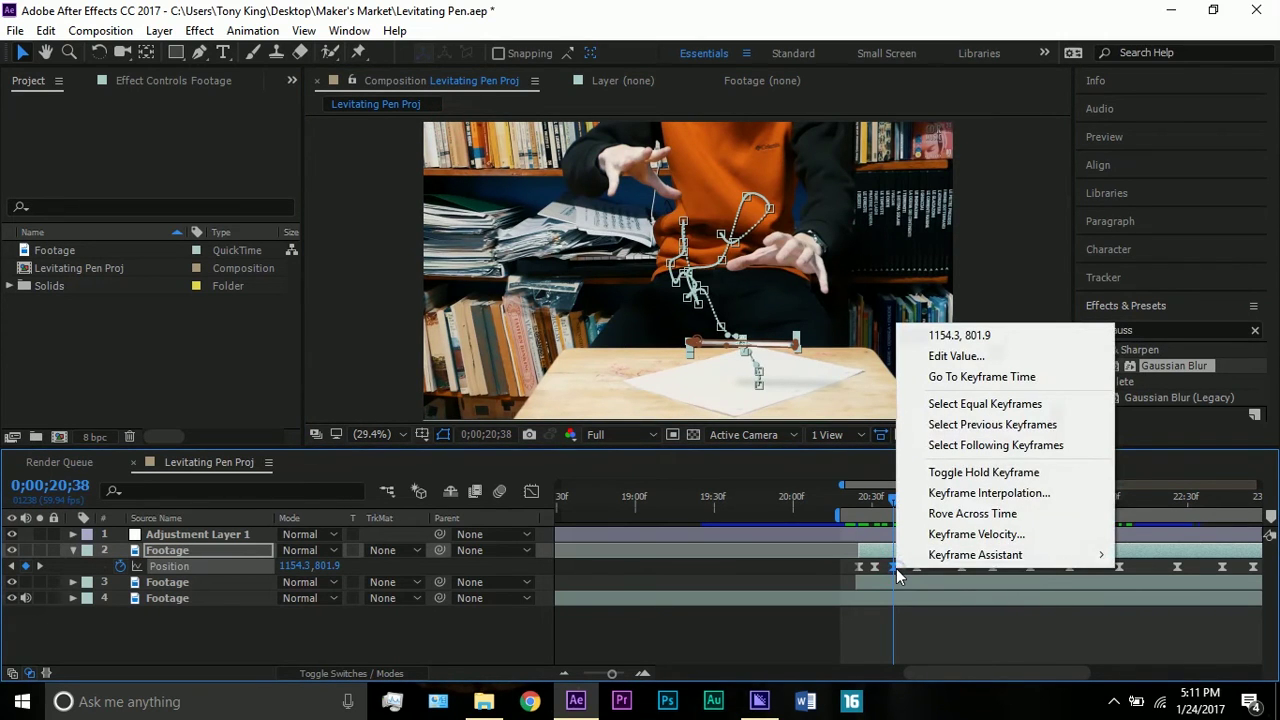
mouse_move(907, 561)
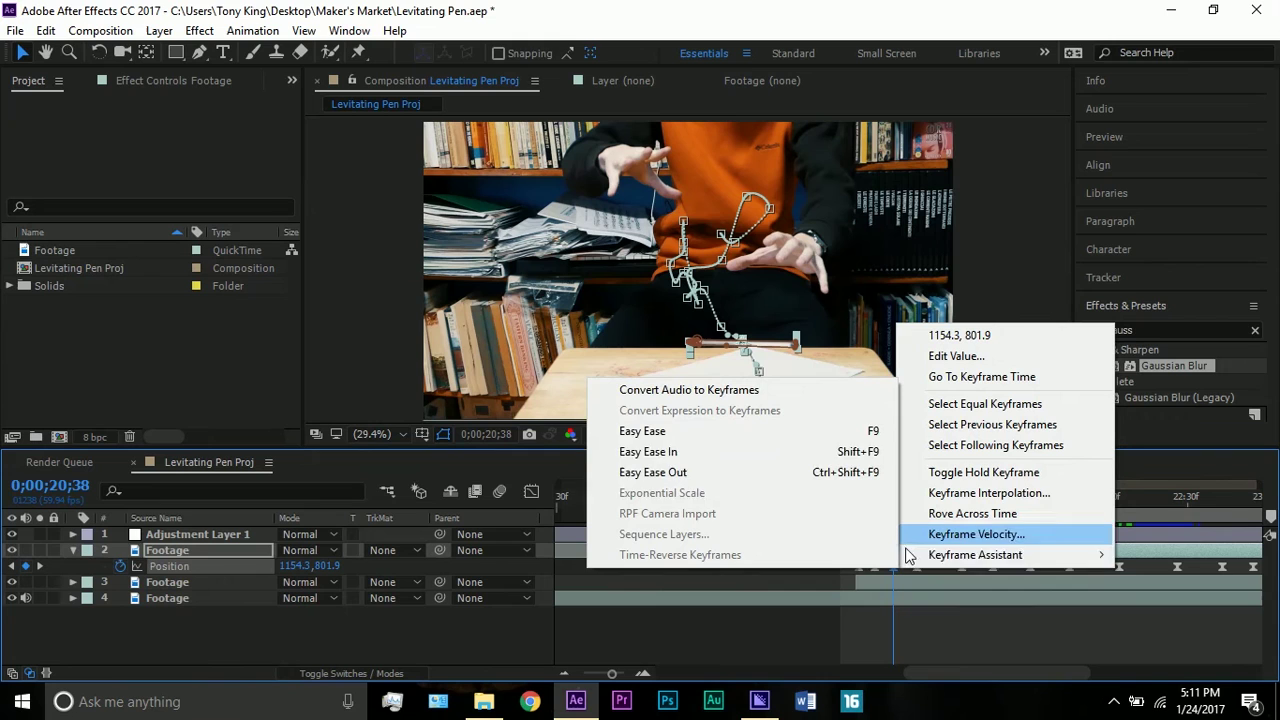
left_click(757, 431)
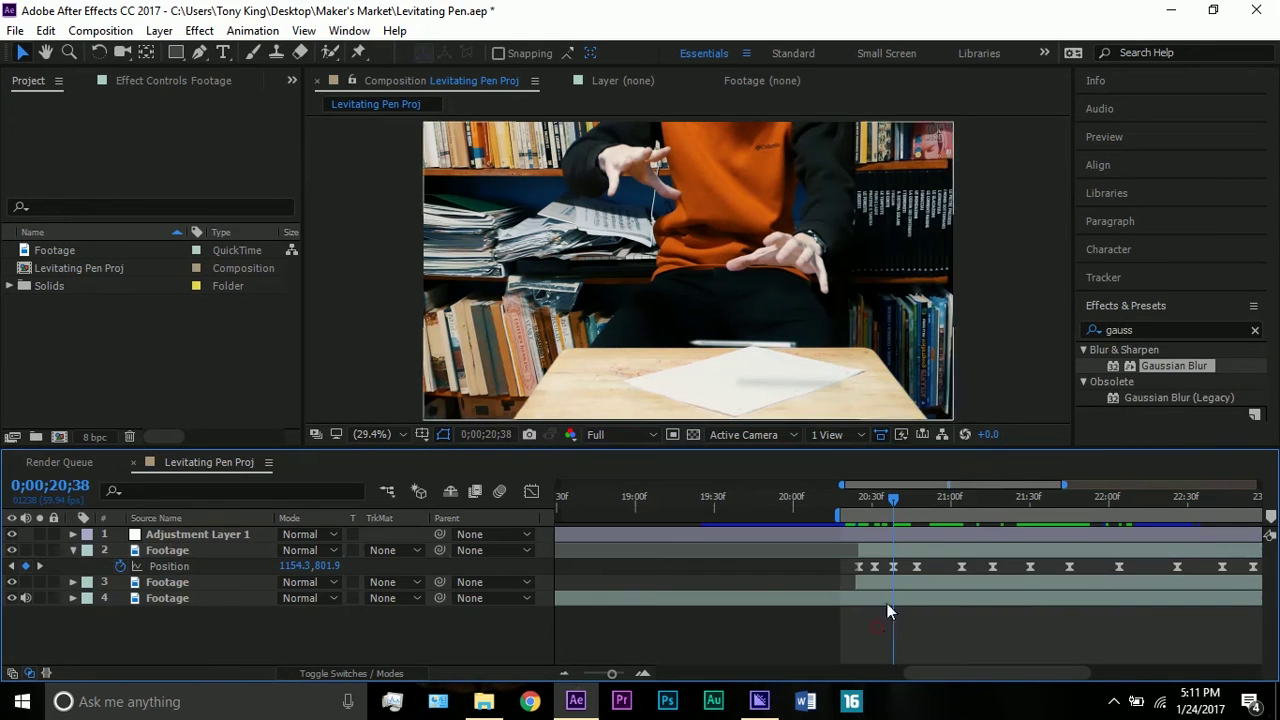
mouse_move(896, 507)
left_mouse_down()
mouse_move(882, 507)
mouse_move(895, 507)
left_mouse_up()
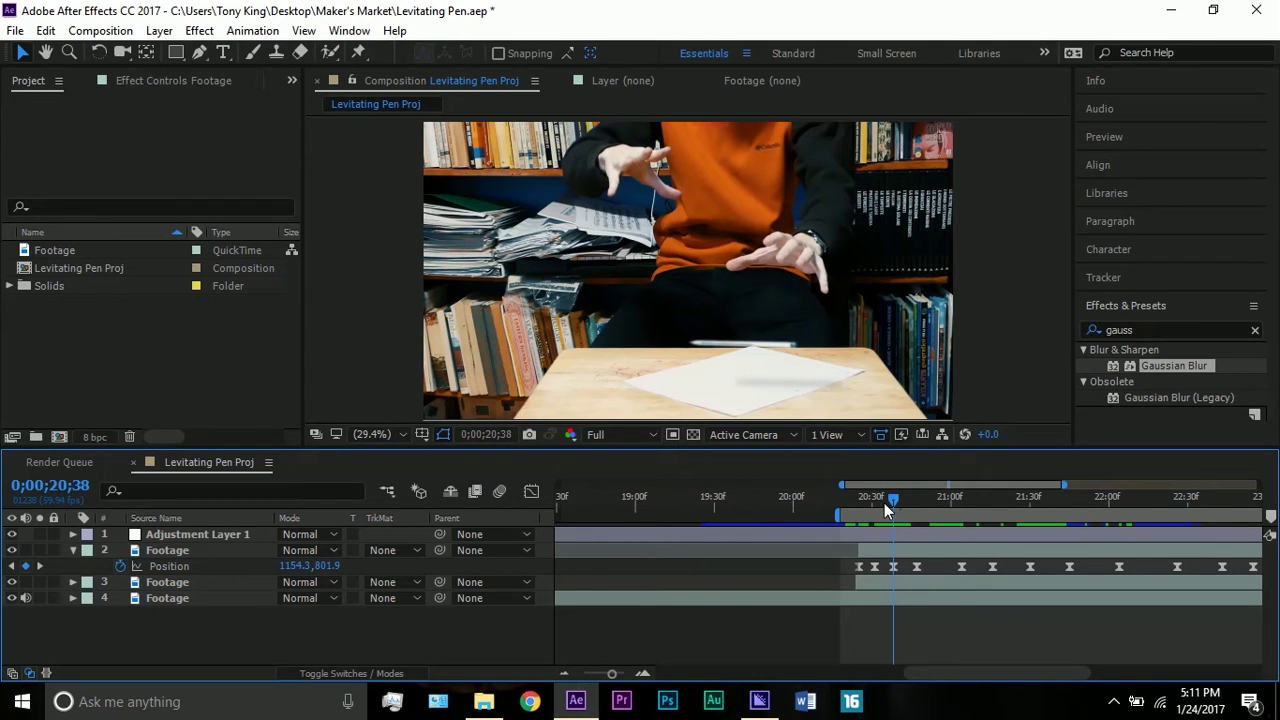
left_click_drag(893, 501, 991, 501)
left_click(986, 551)
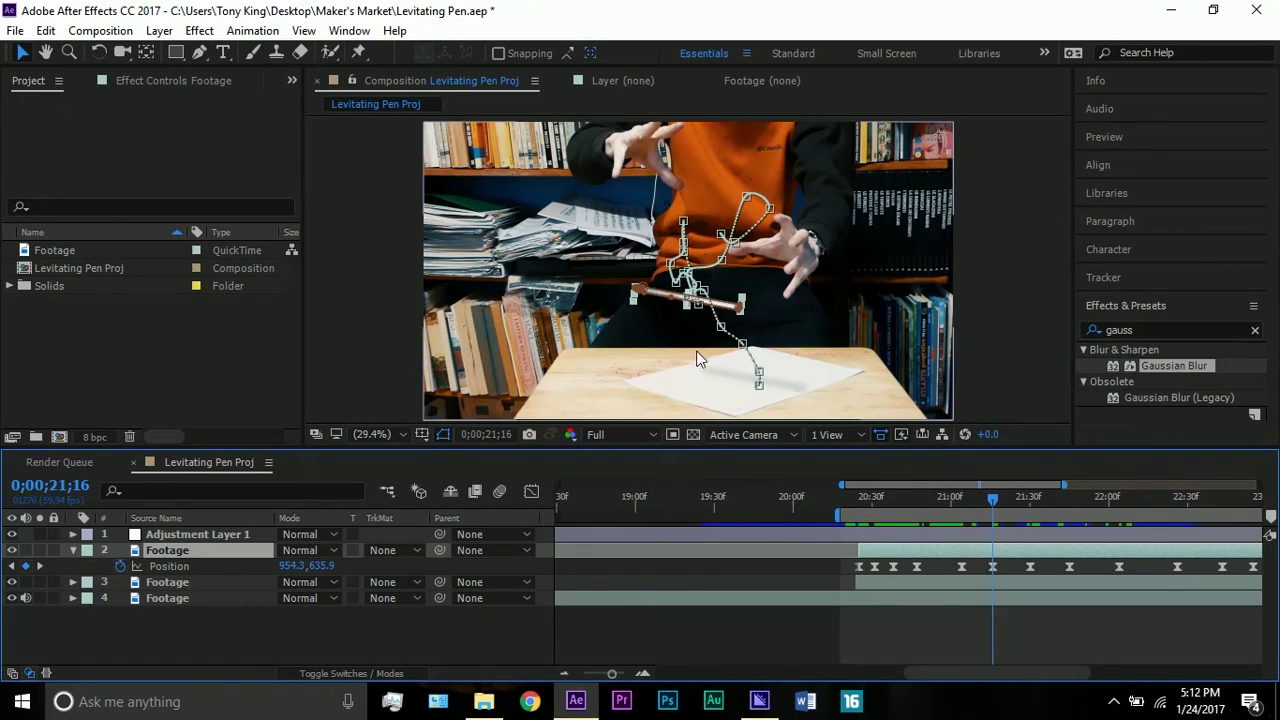
Reveal the pen's Rotation keyframes and scrub to 0;00;21;03 to check the +30.8° tilt
key("r")
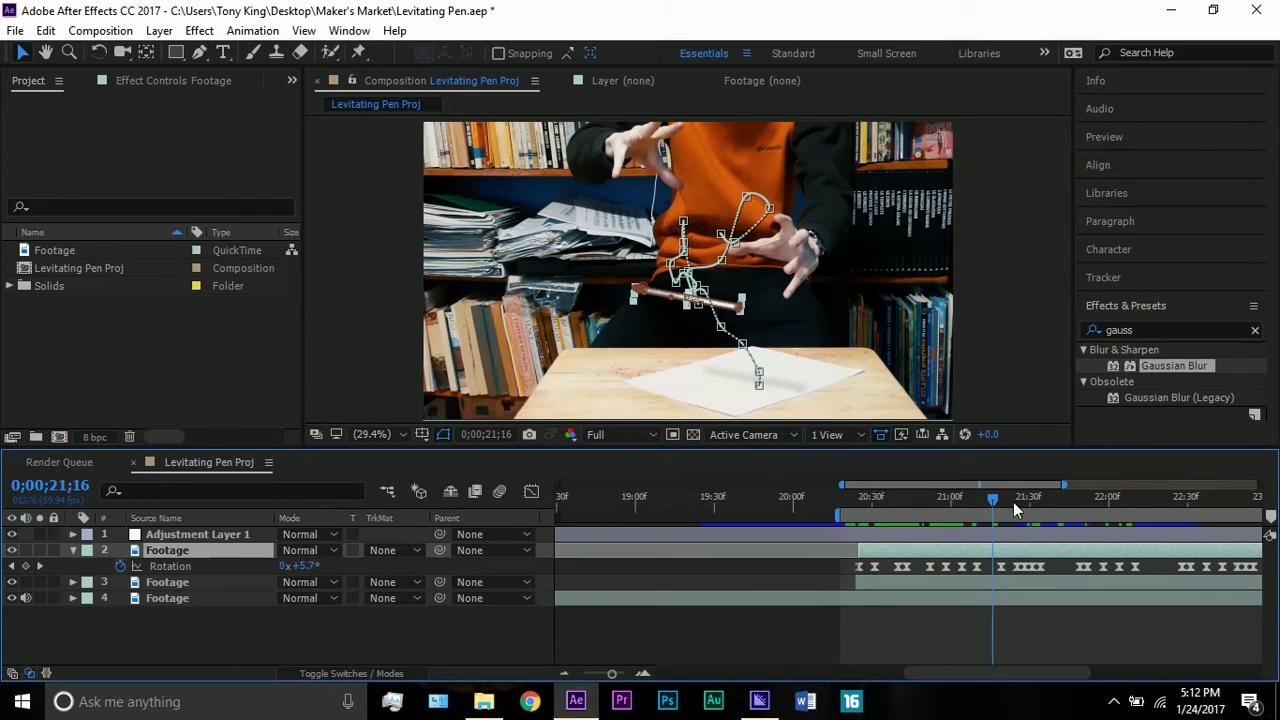
left_click(988, 497)
mouse_move(986, 495)
left_mouse_down()
mouse_move(860, 497)
mouse_move(966, 502)
left_mouse_up()
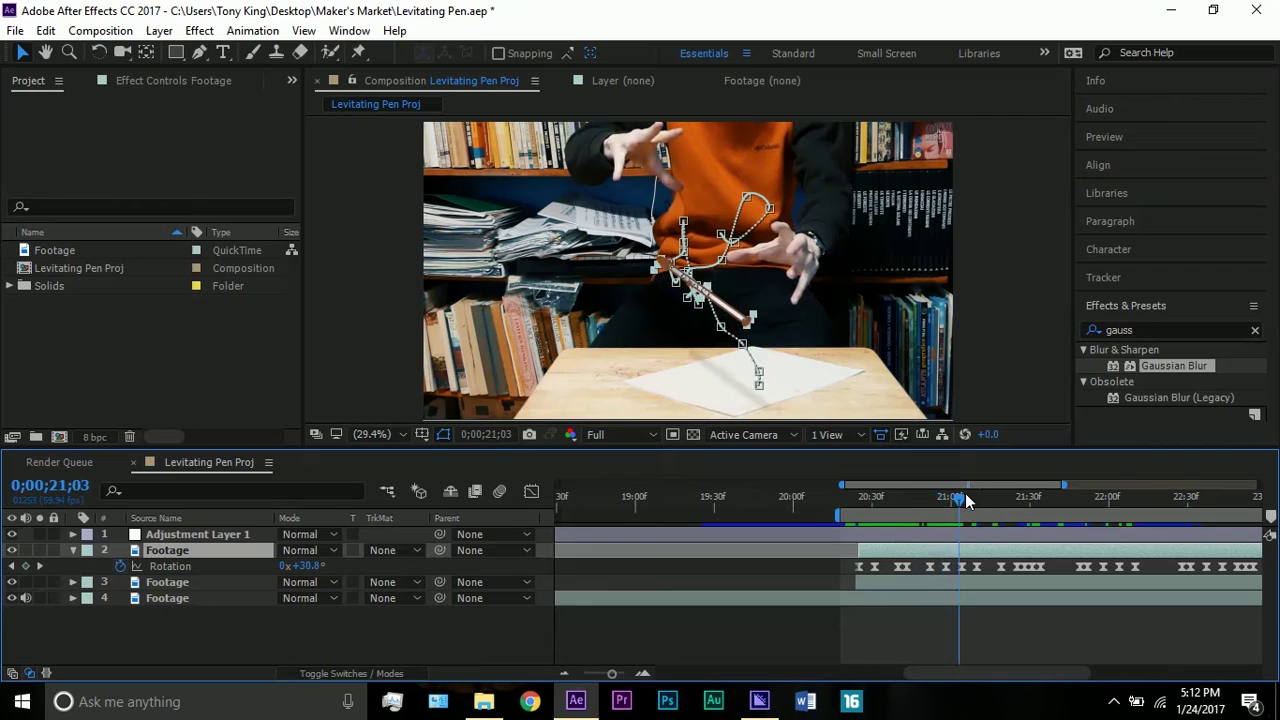
left_click(1015, 372)
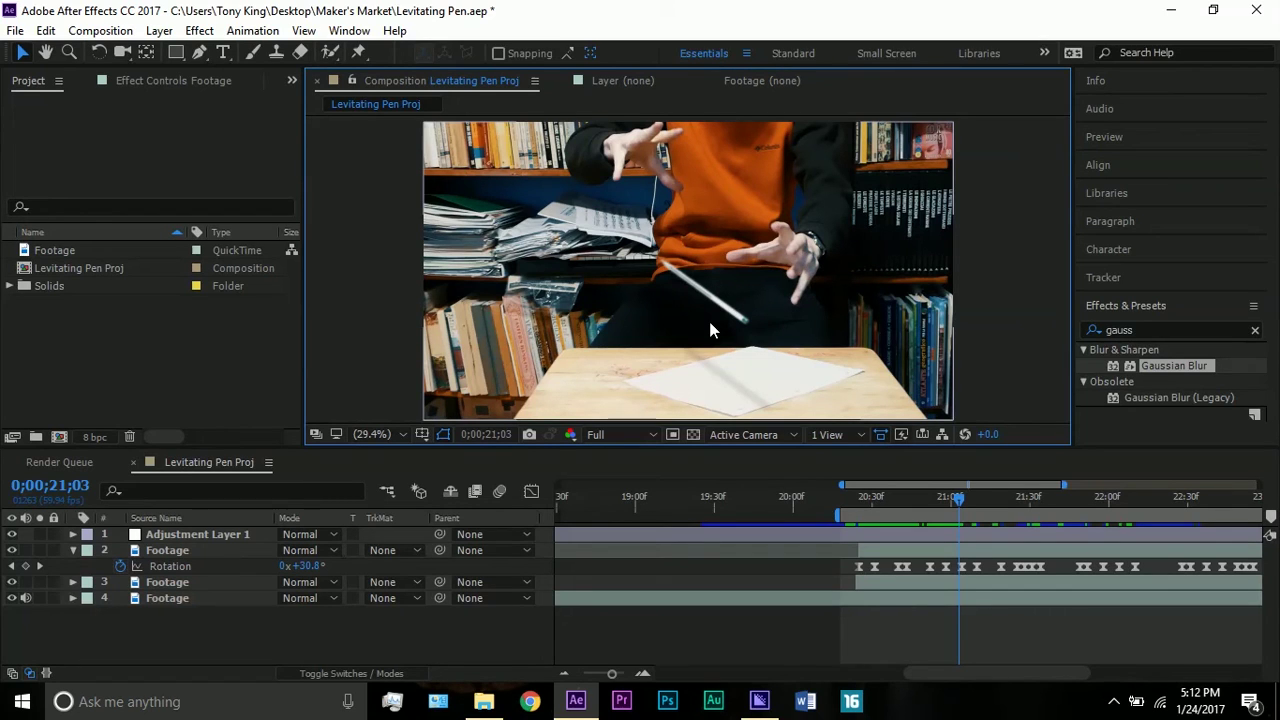
Open the pen layer's effects and switch off Drop Shadow and Gaussian Blur to compare
left_click(877, 548)
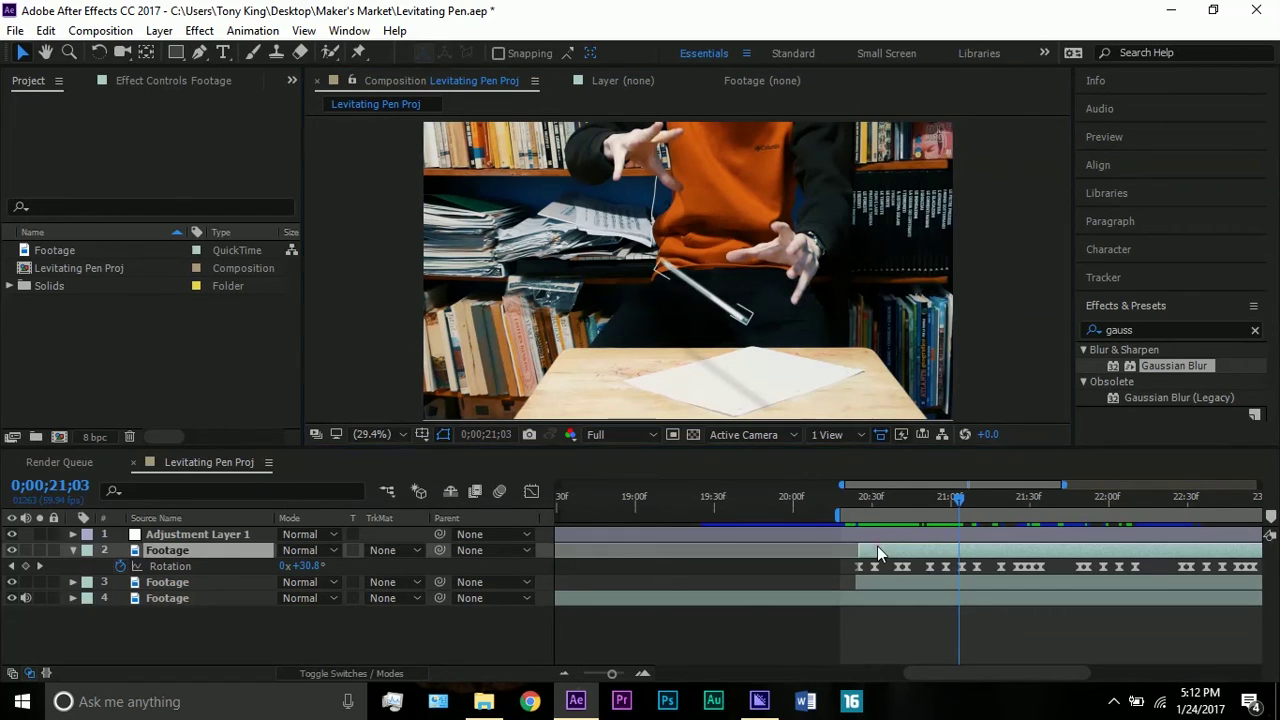
left_click(72, 549)
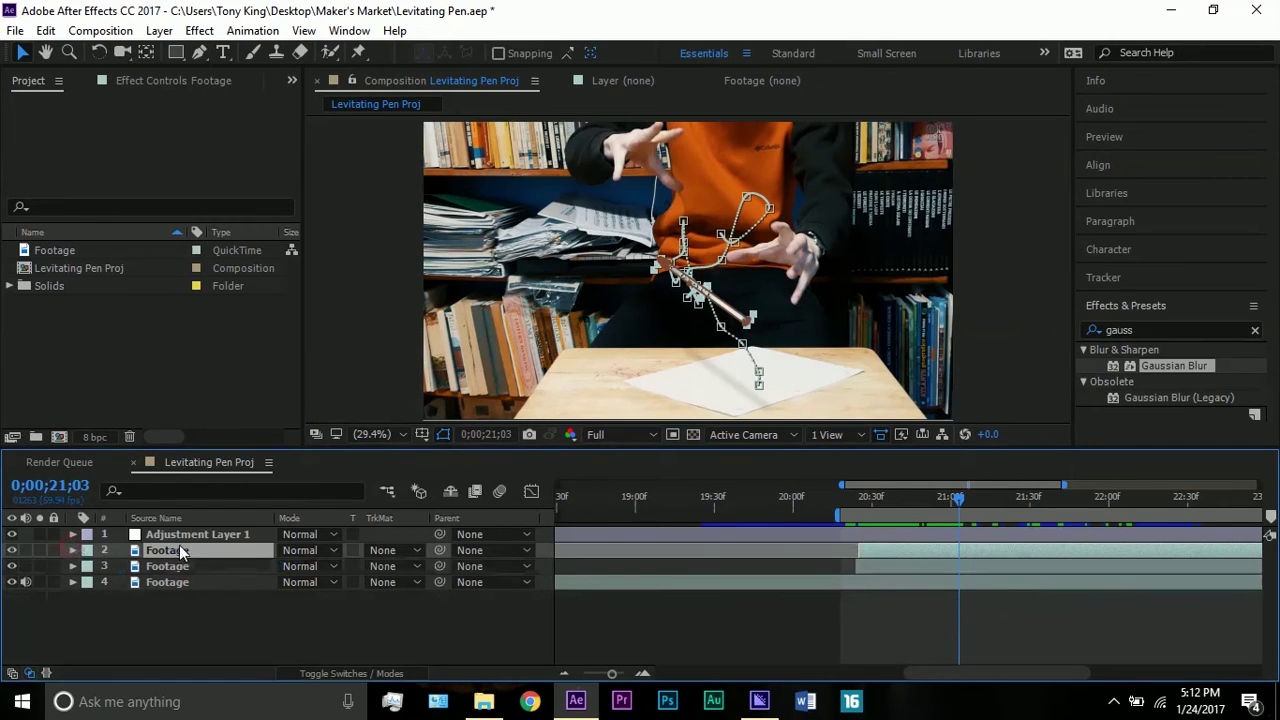
left_click(130, 81)
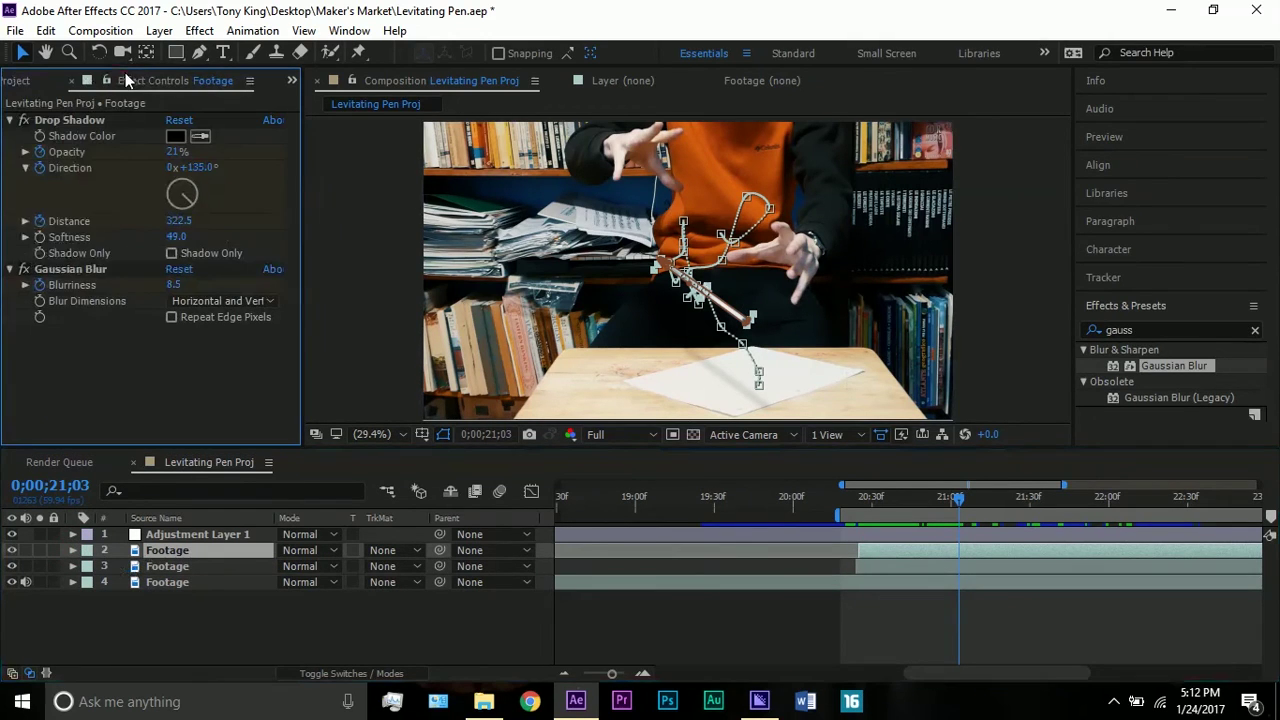
left_click(10, 120)
left_click(10, 136)
left_click(25, 137)
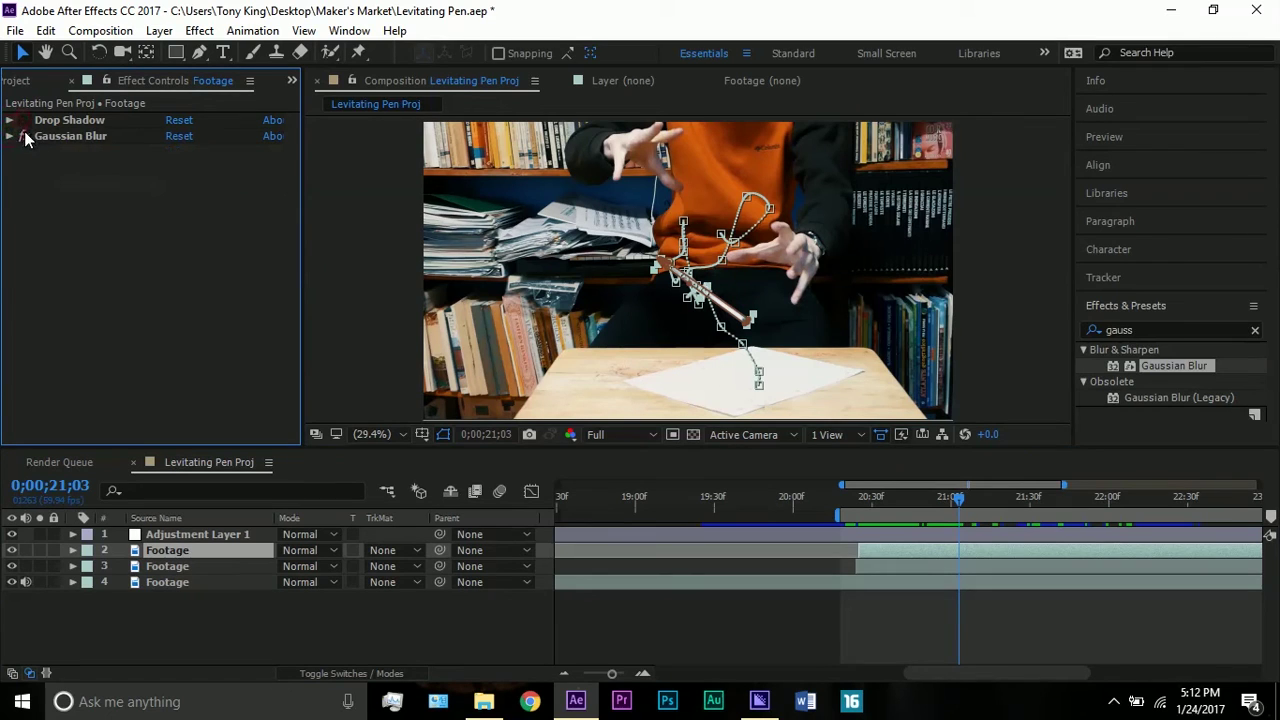
Turn the Drop Shadow back on and expand its settings
left_click(319, 260)
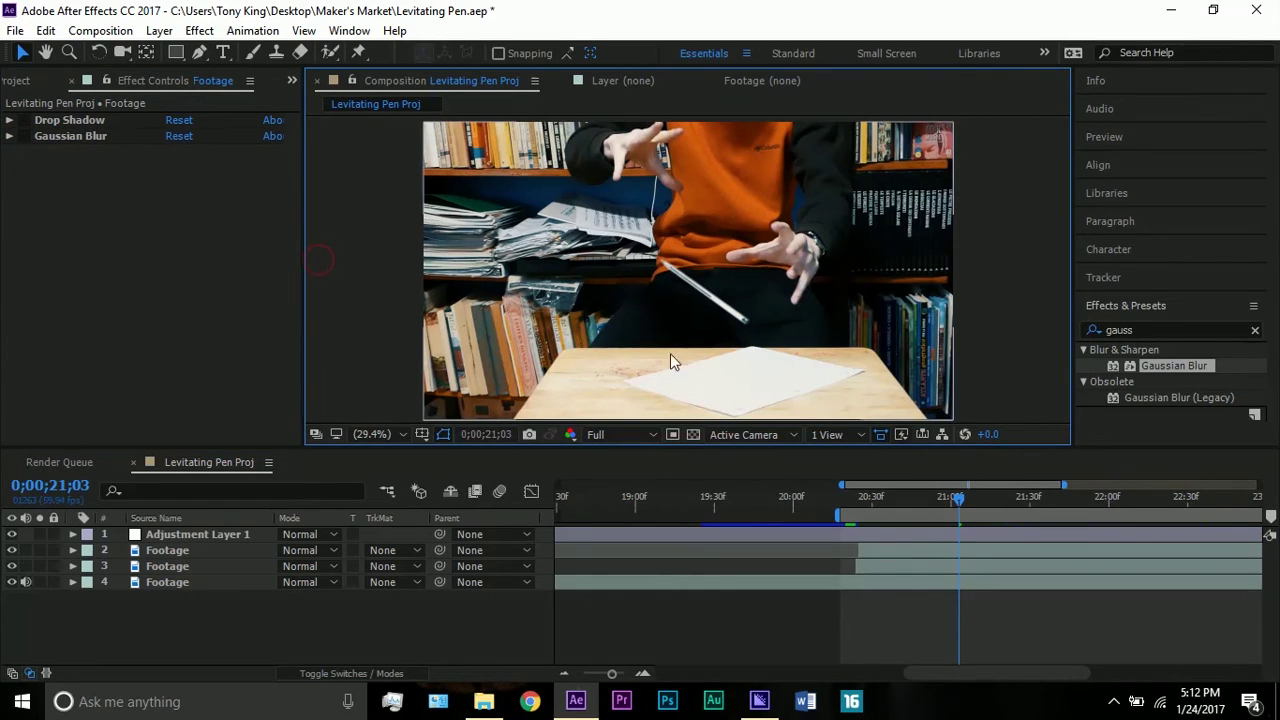
left_click(25, 120)
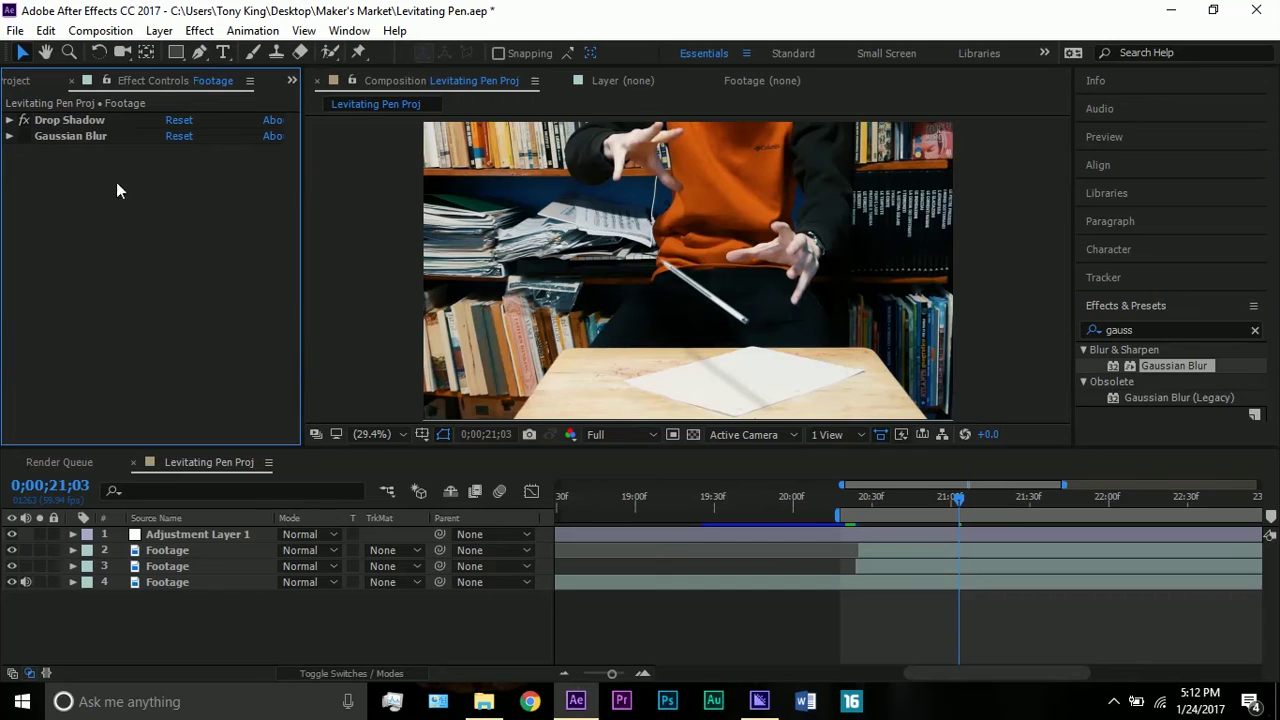
left_click(49, 120)
left_click(9, 120)
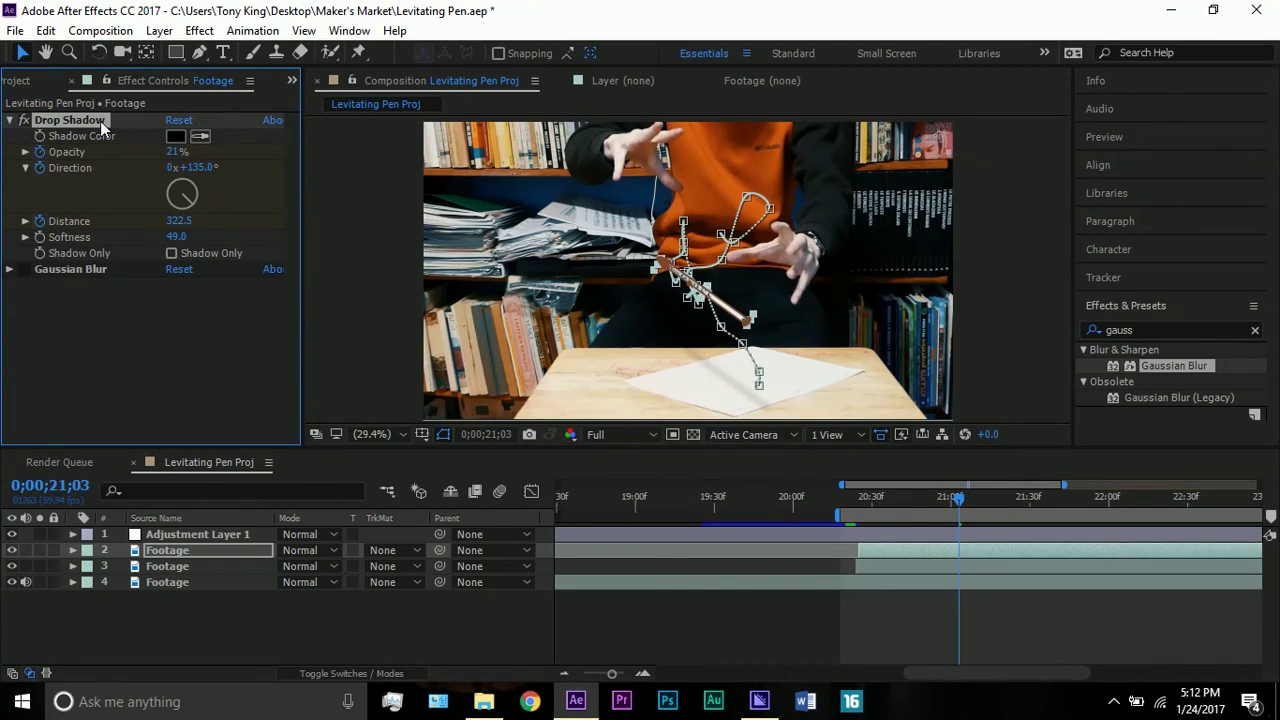
Reveal the pen's keyframed properties, scrub to 0;00;23;26, and test zero Softness before restoring 49
key("u")
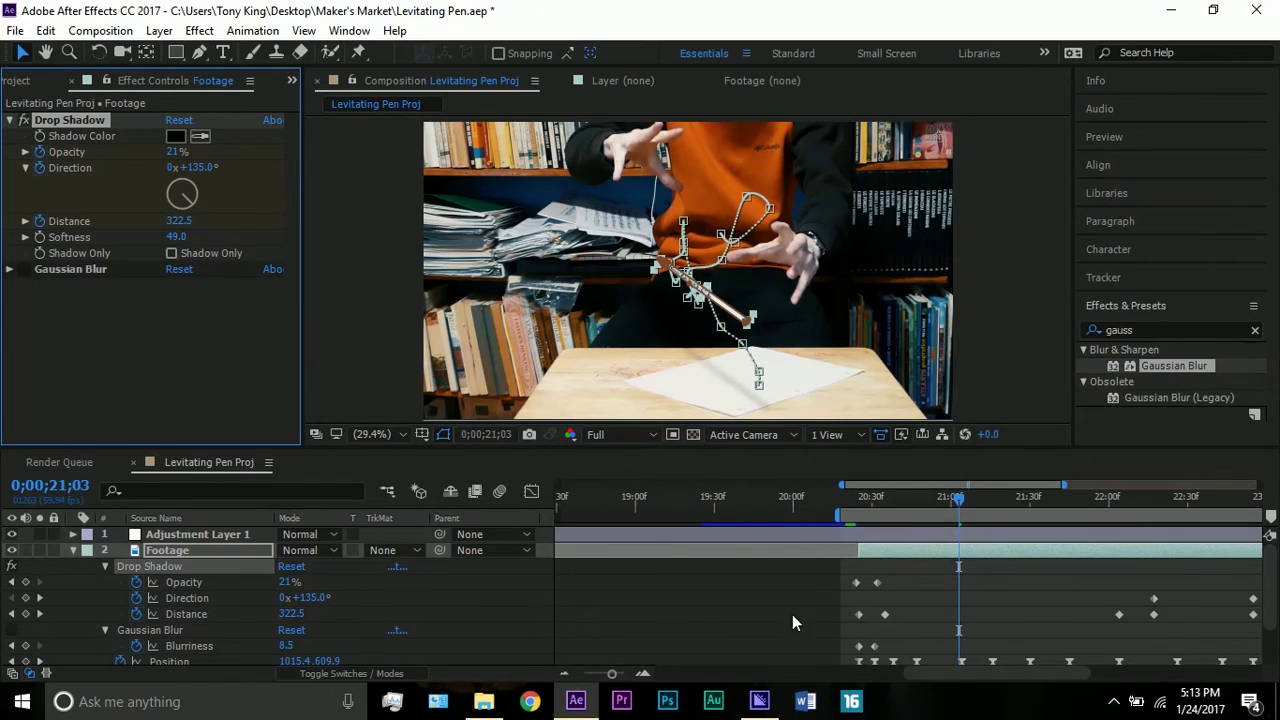
left_click_drag(917, 670, 958, 672)
left_click_drag(836, 501, 930, 500)
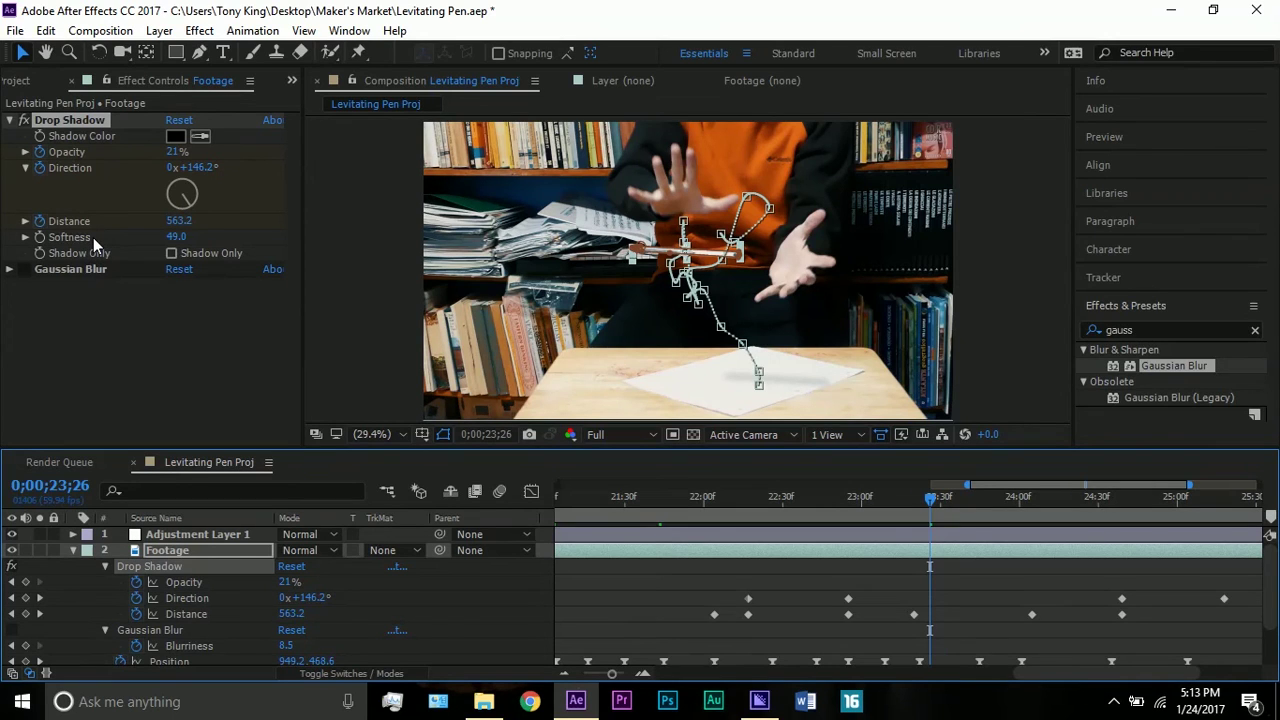
left_click_drag(175, 237, 3, 235)
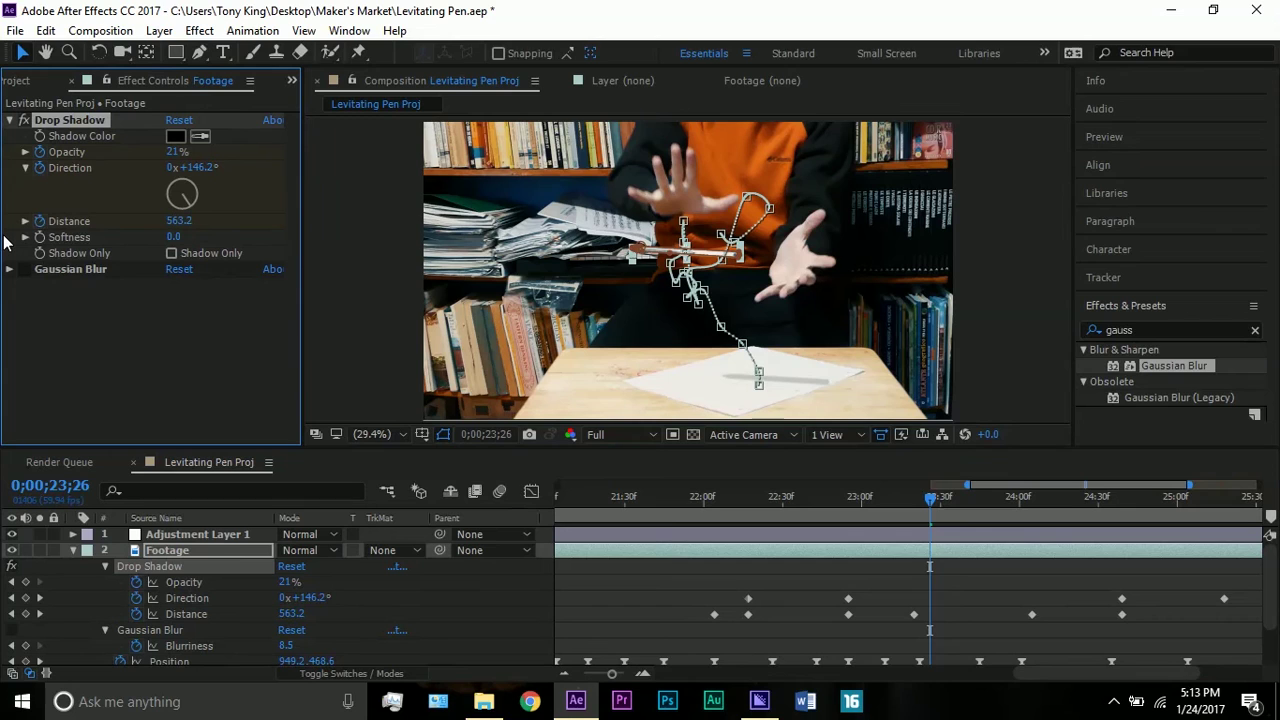
key("ctrl+z")
left_click(353, 316)
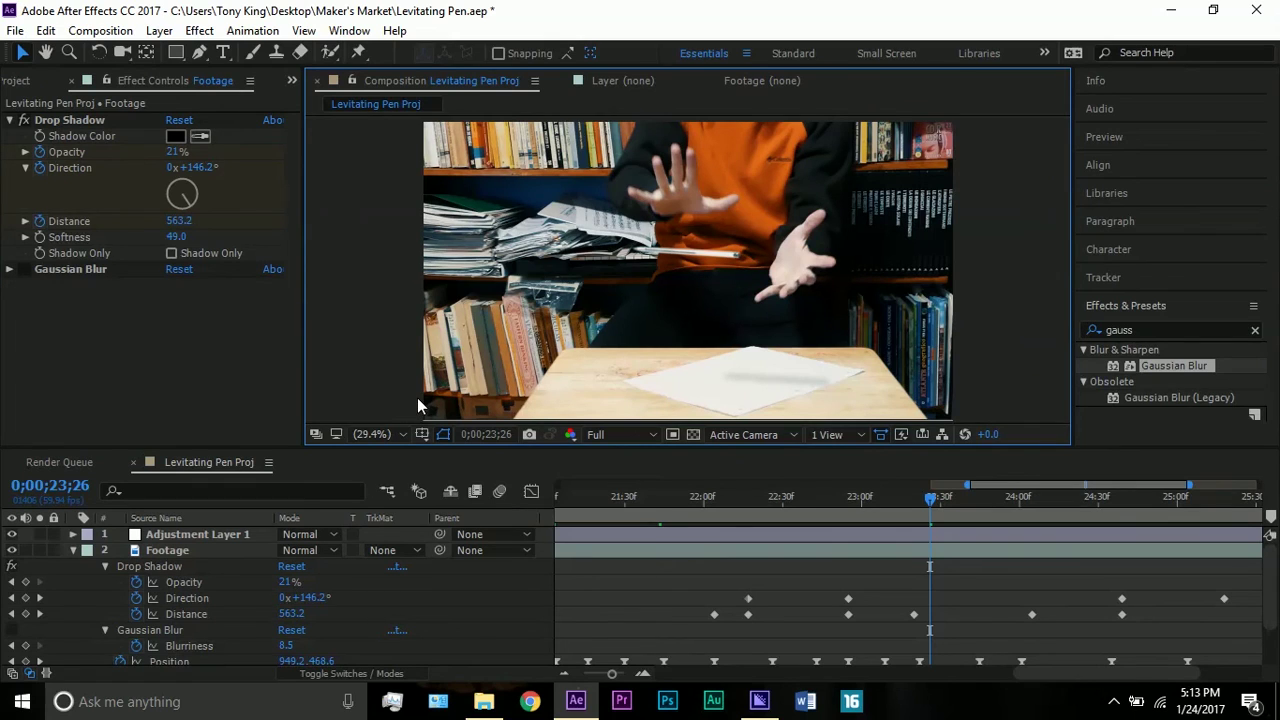
Collapse the Drop Shadow settings in Effect Controls
left_click(69, 119)
left_click(10, 120)
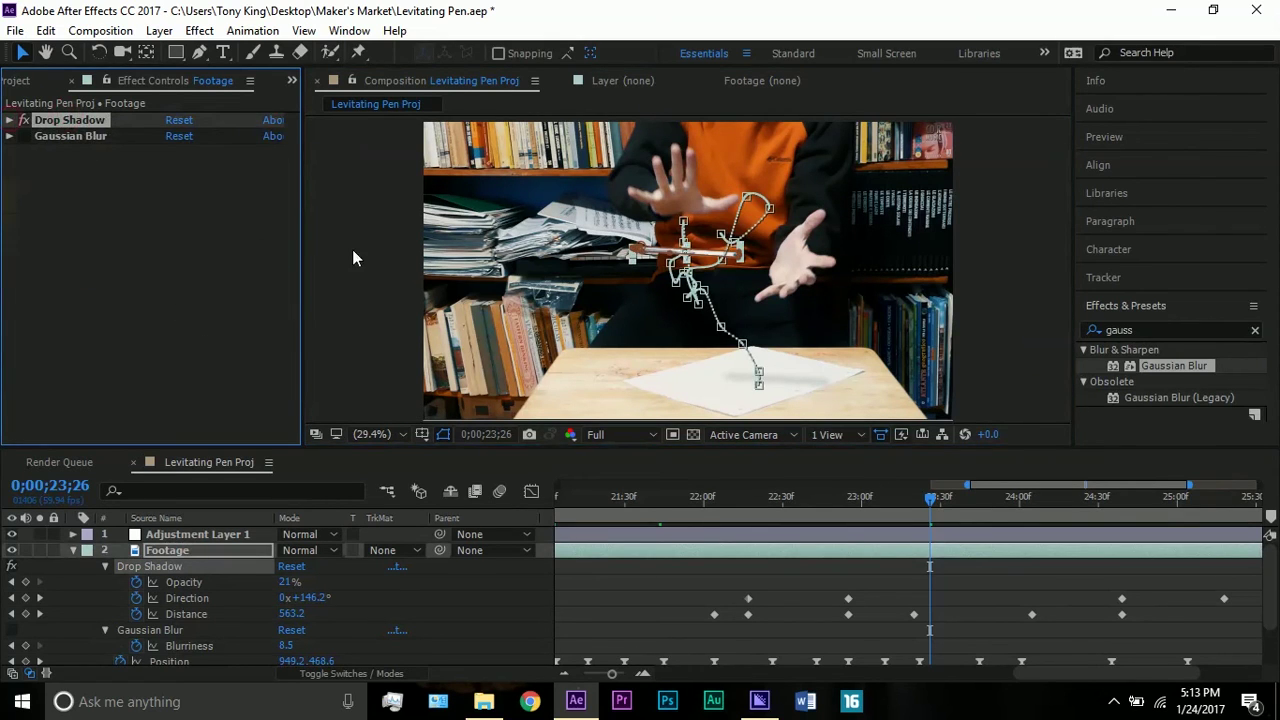
left_click(94, 176)
Compare the pen with Gaussian Blur off and on, leaving it enabled, then show the Project panel
left_click(67, 140)
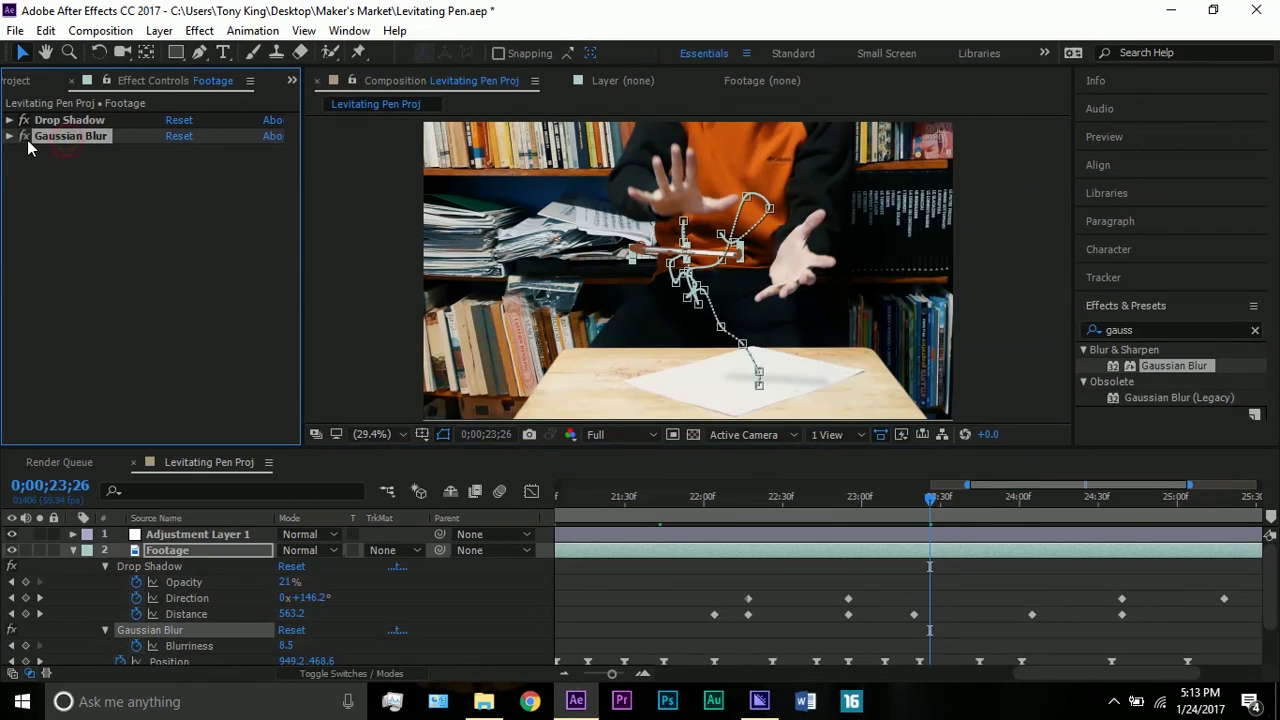
left_click(336, 172)
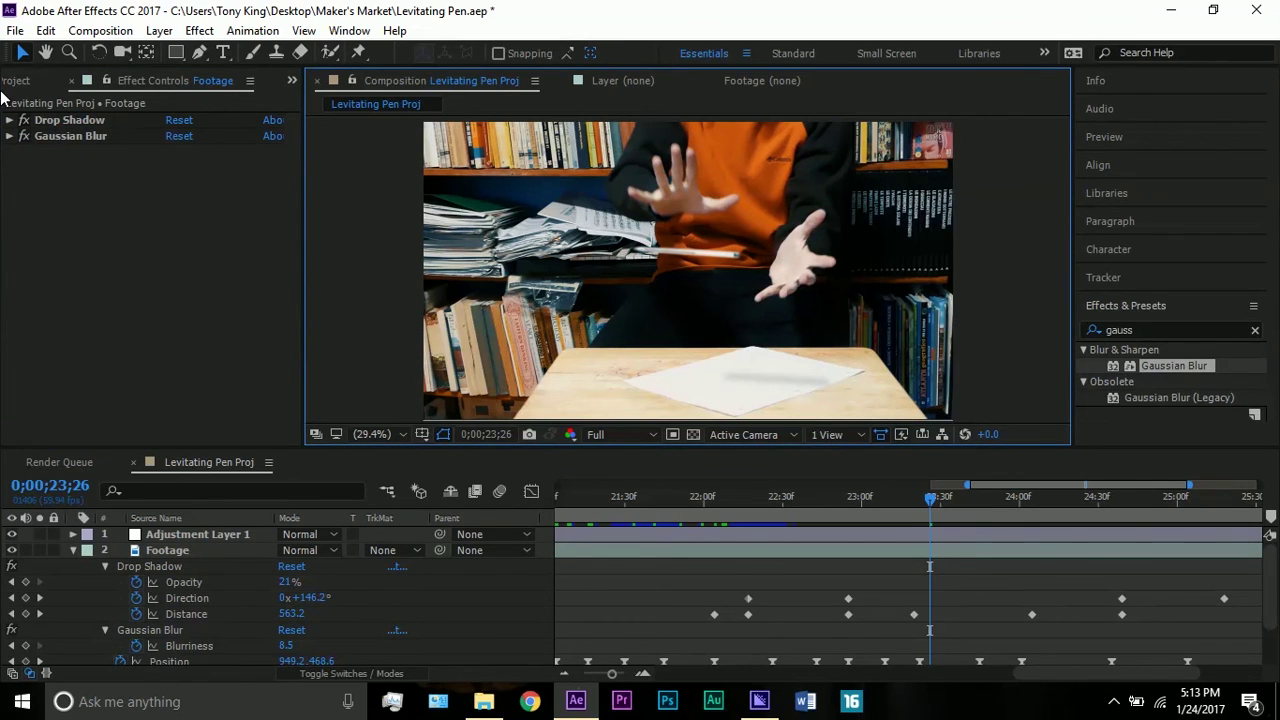
left_click(22, 139)
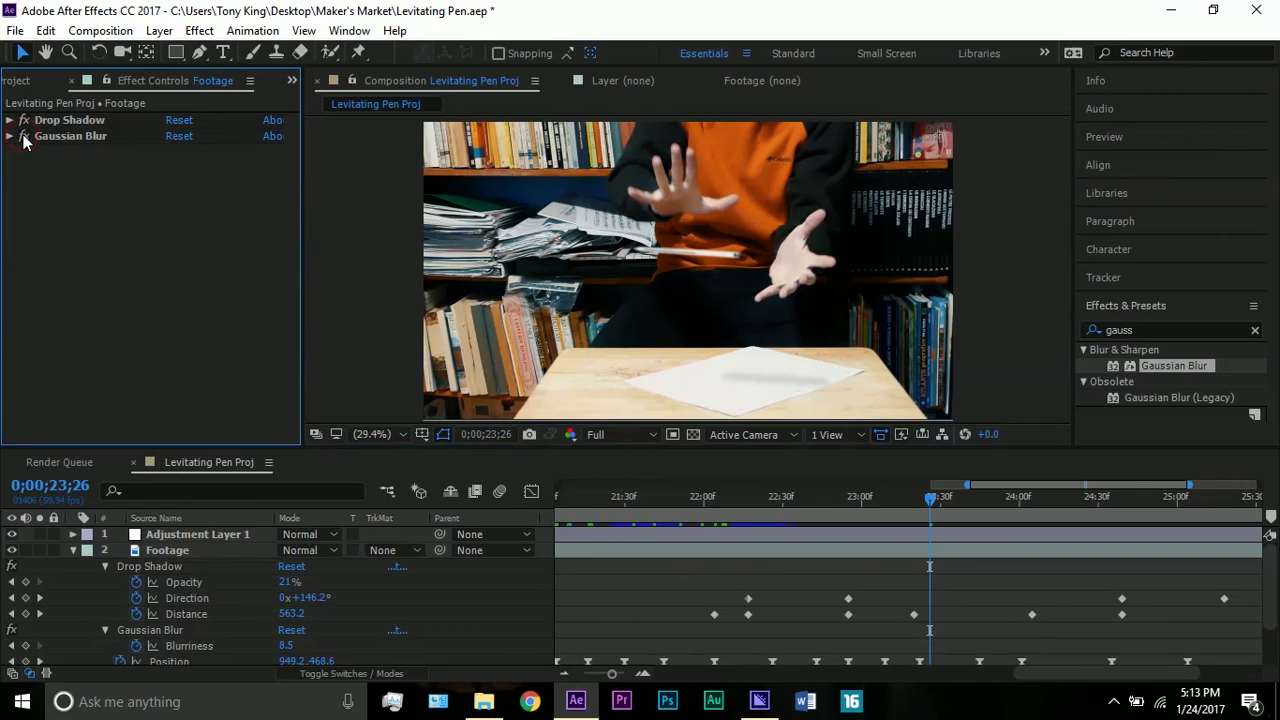
left_click(24, 138)
left_click(24, 138)
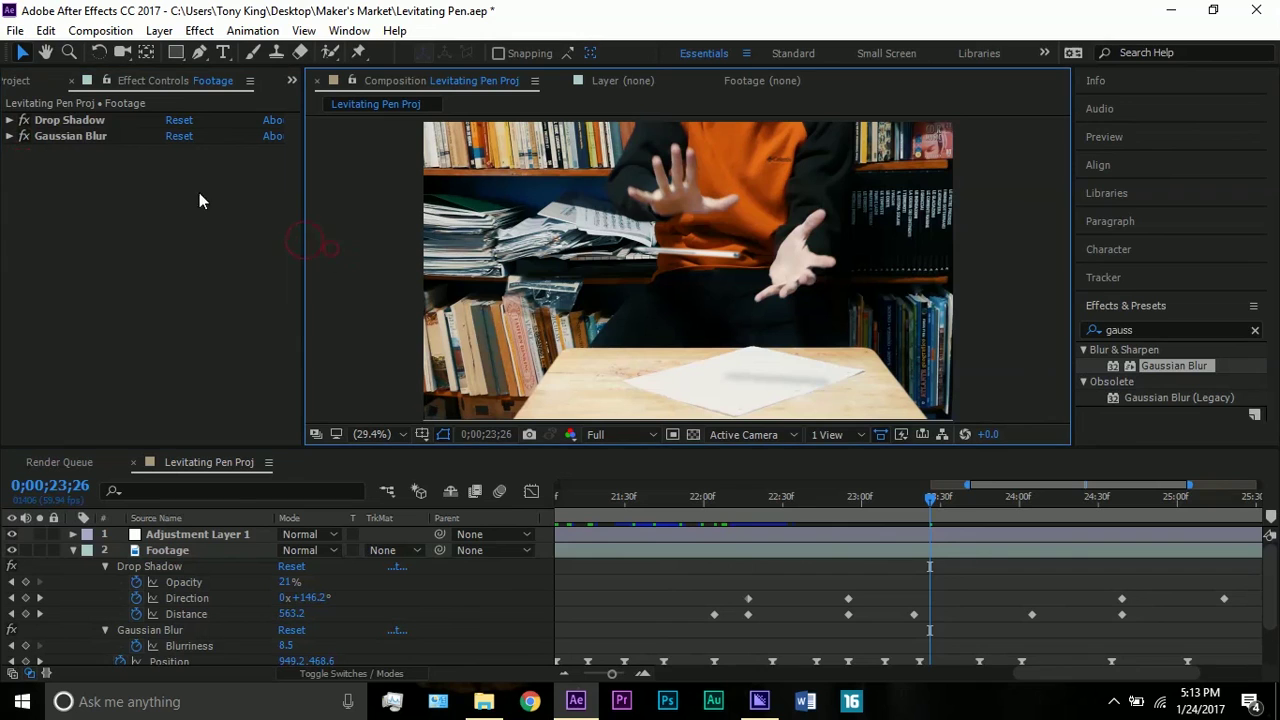
left_click(20, 85)
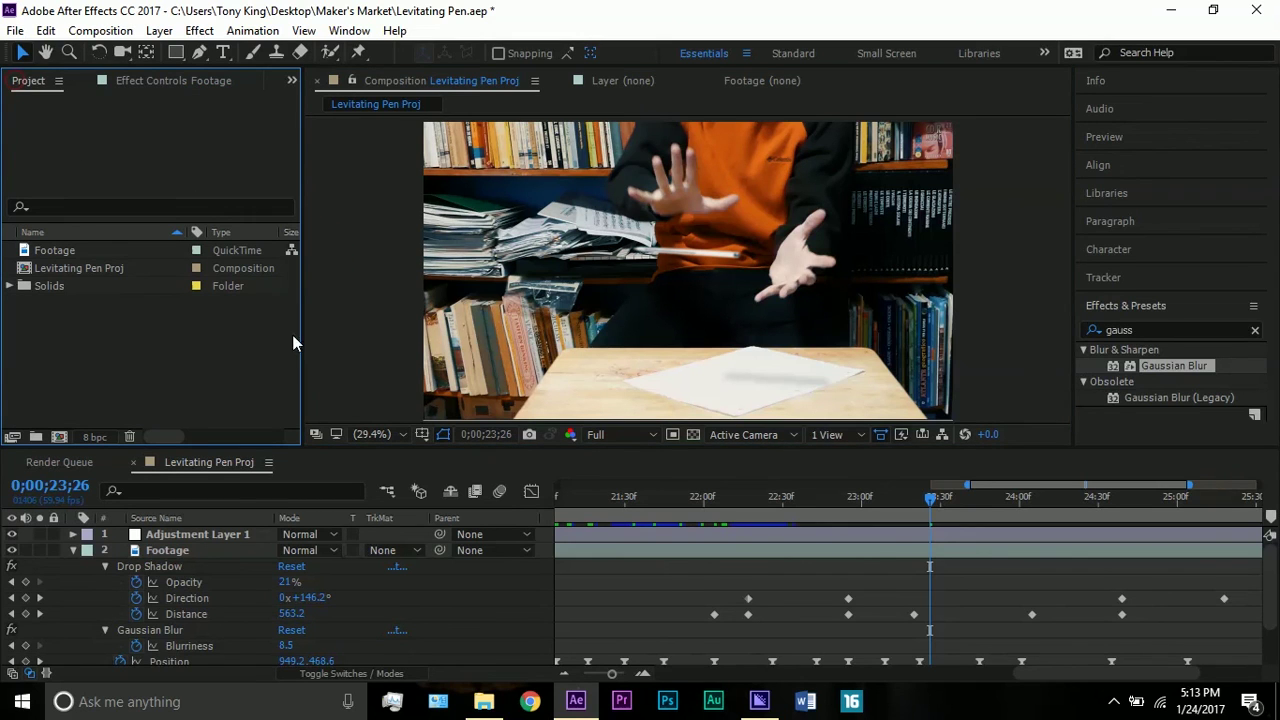
Collapse the pen layer's properties, toggle Adjustment Layer 1 off and on, then select the third Footage layer to check its mask
left_click(72, 550)
key("ctrl+d")
key("ctrl+d")
left_click(164, 534)
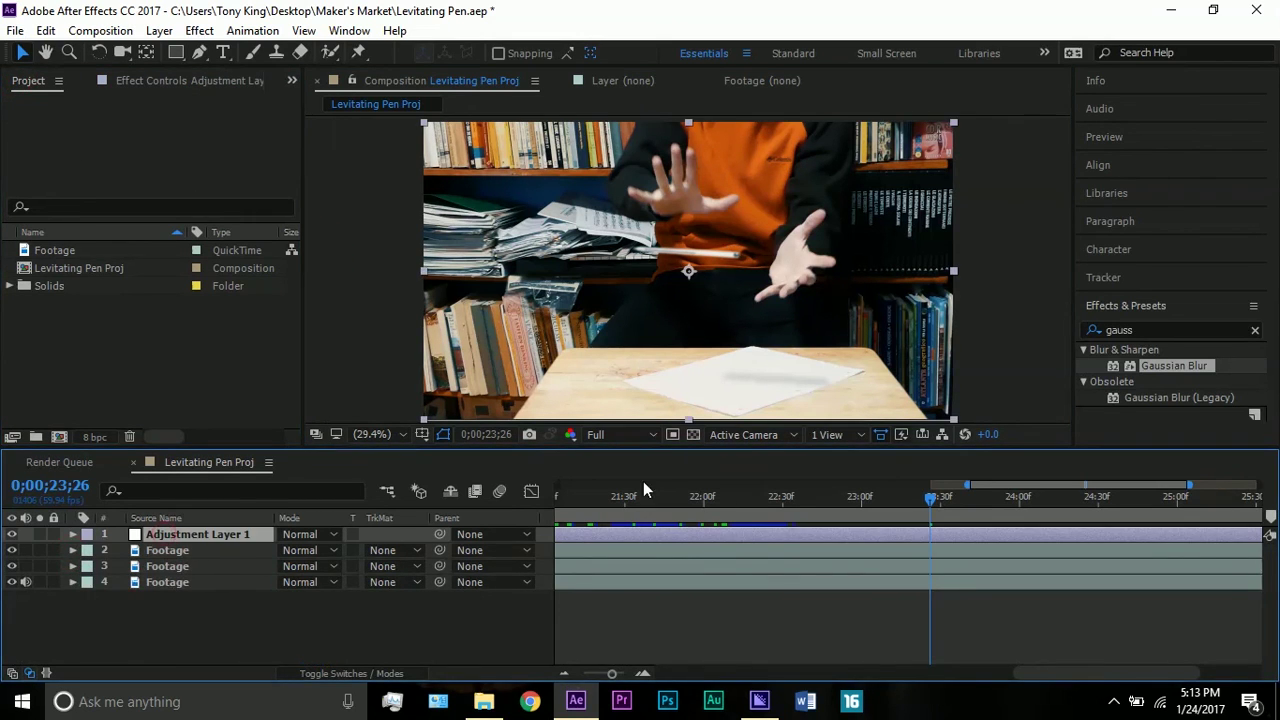
left_click(13, 536)
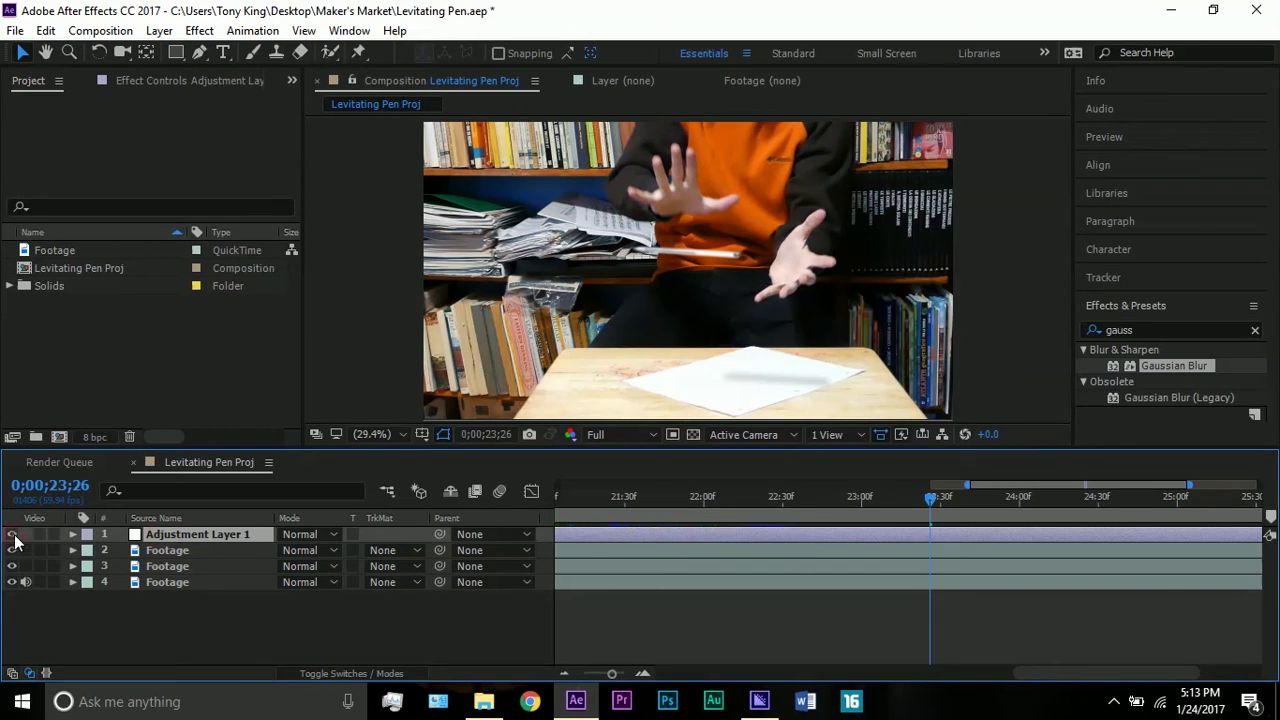
left_click(13, 536)
left_click(399, 355)
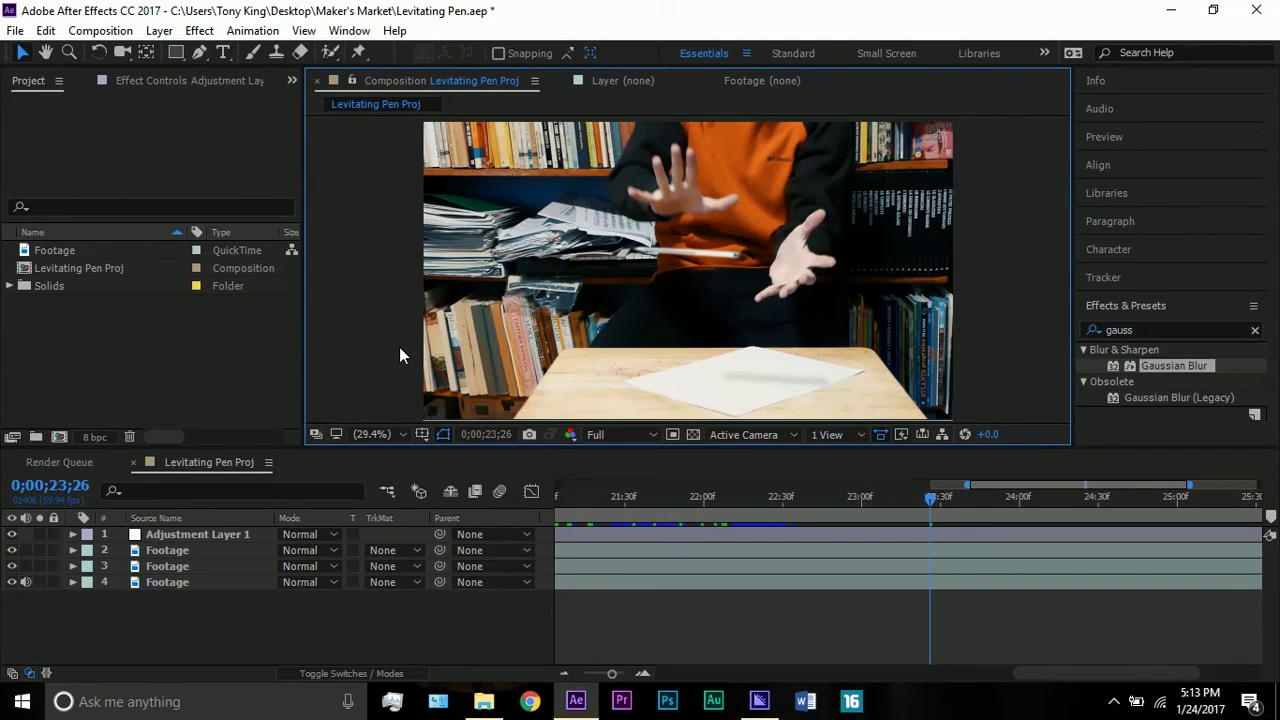
left_click(160, 568)
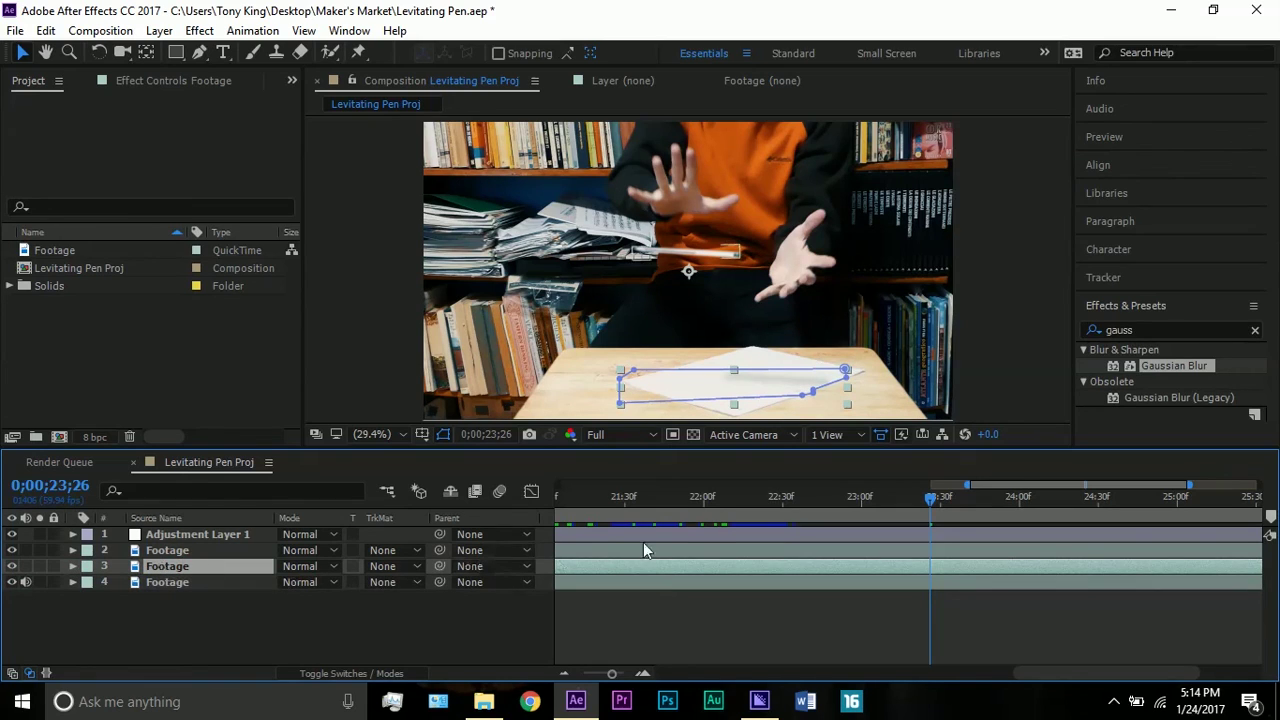
left_click(971, 382)
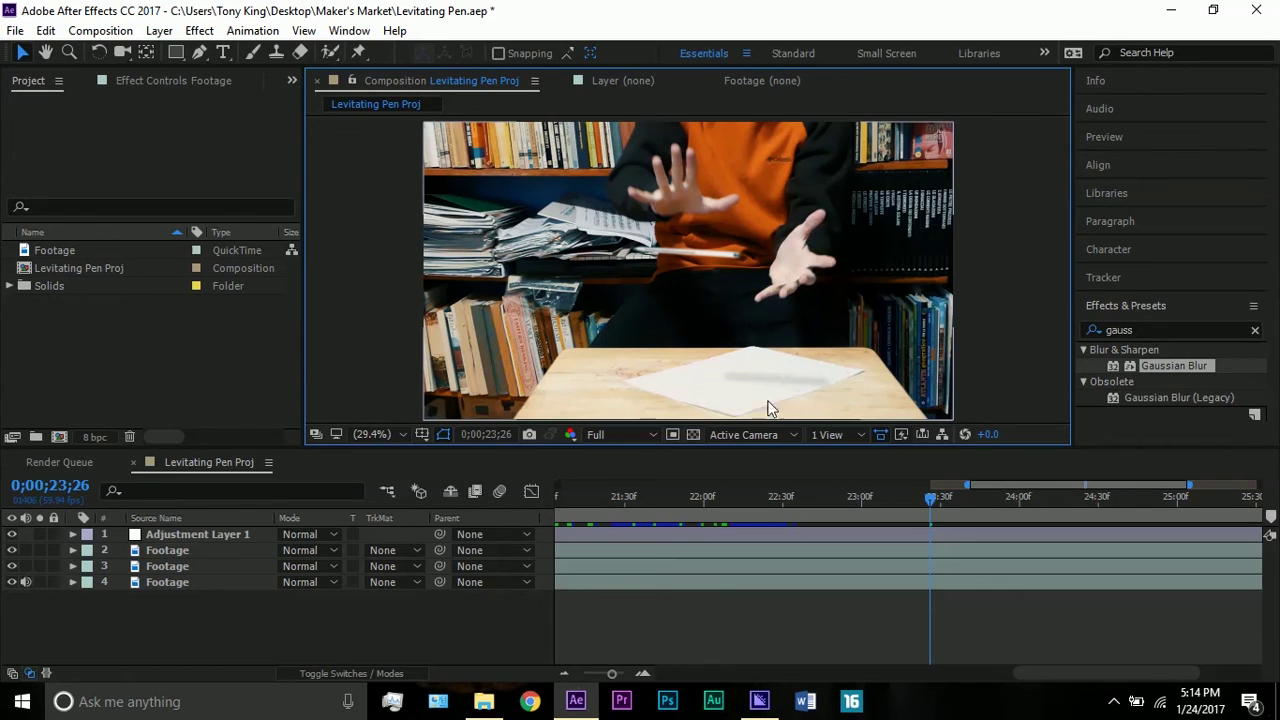
left_click(781, 549)
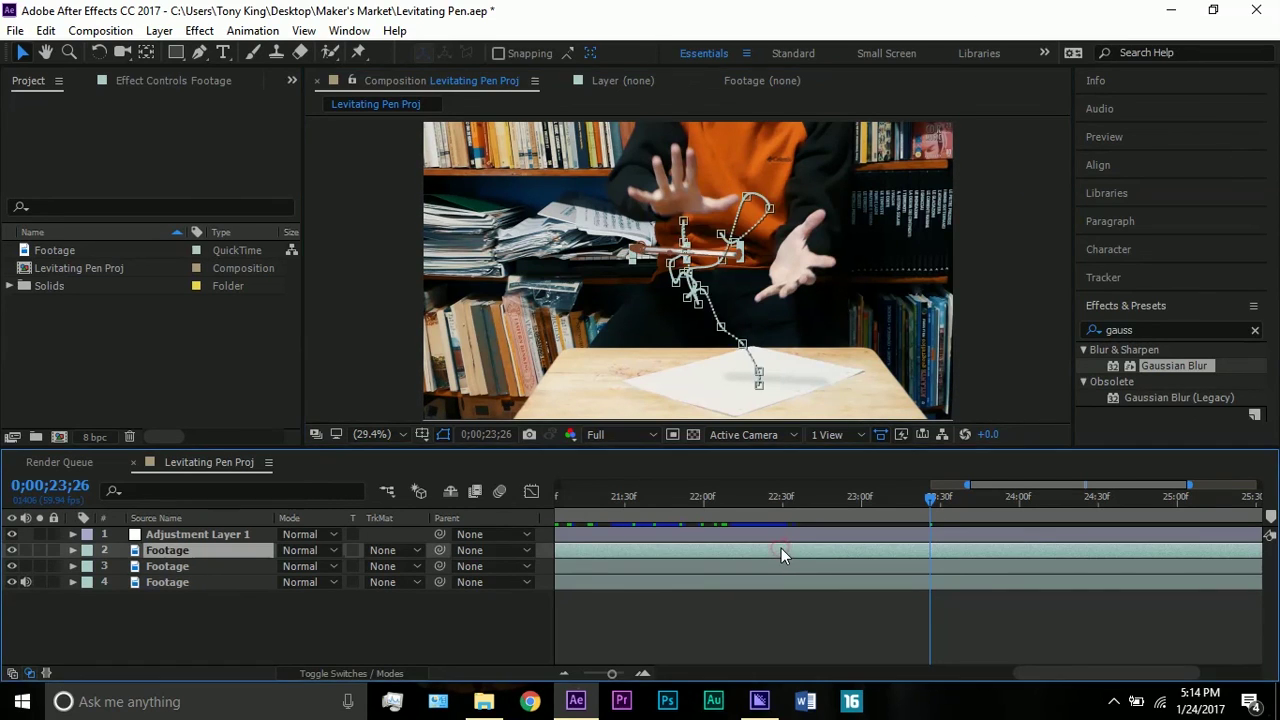
left_click(964, 390)
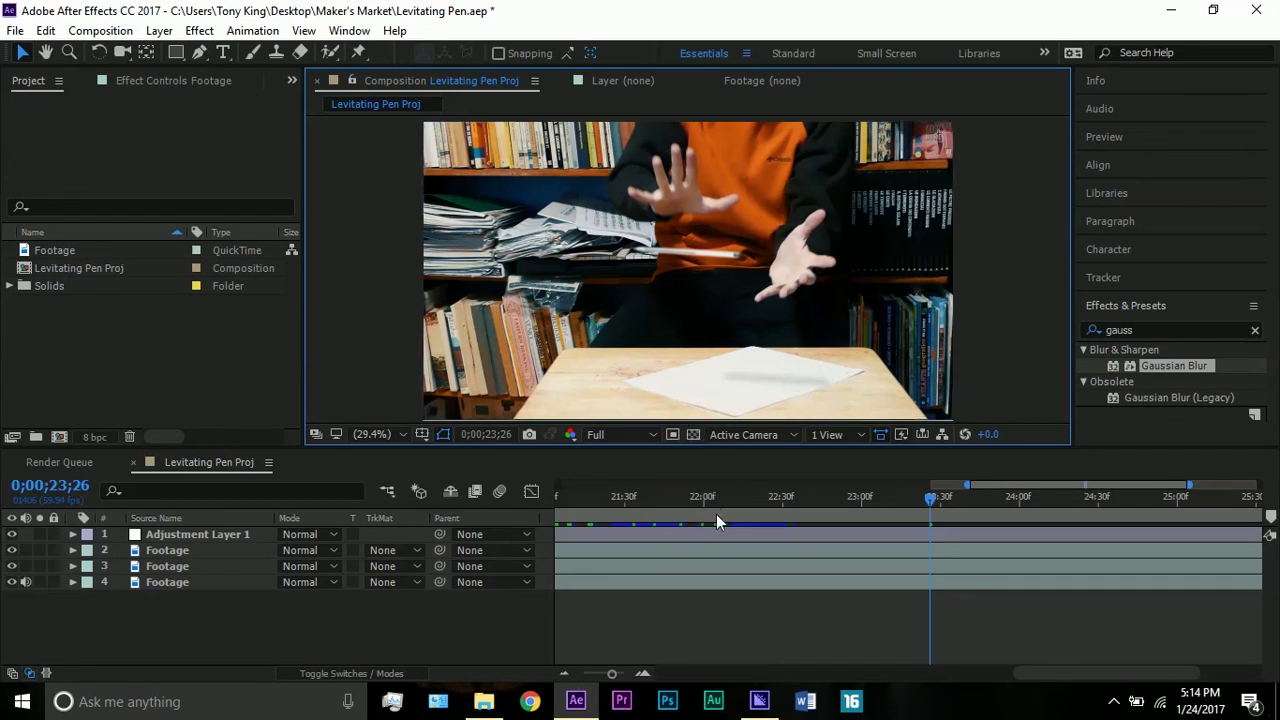
left_click(712, 254)
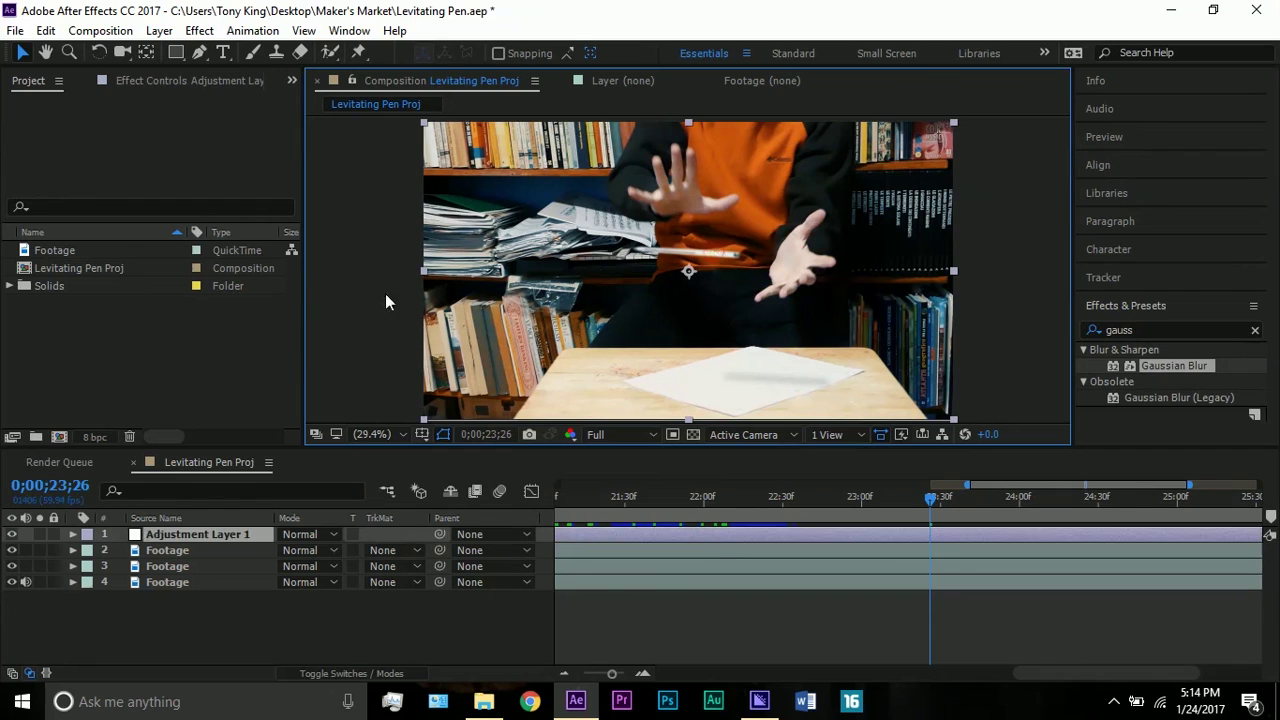
left_click(102, 604)
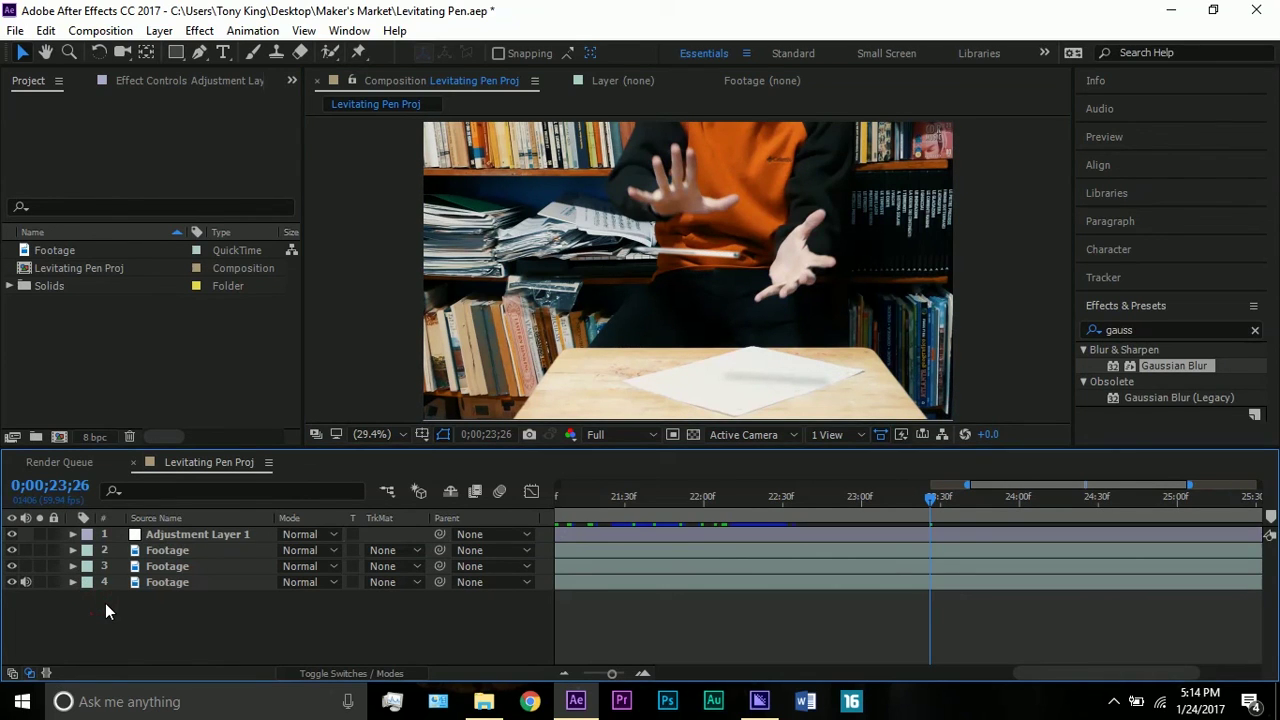